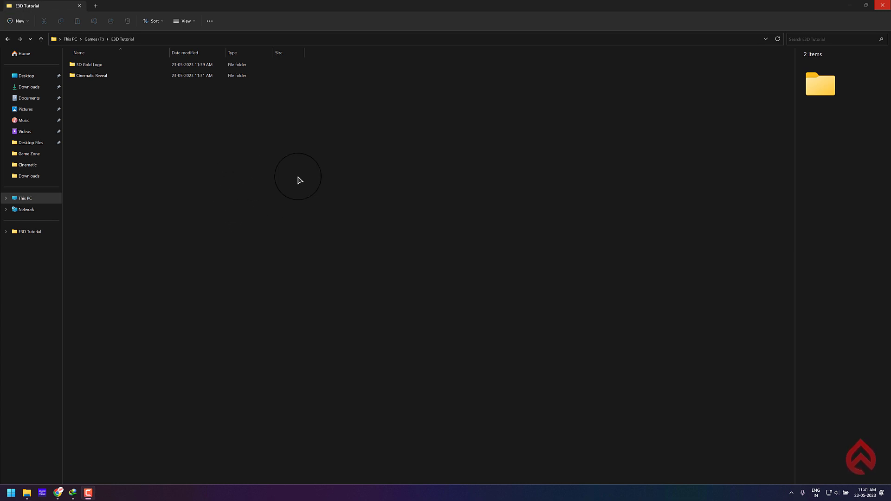
Open the CC20 version of the Gold Cross Logo project from the 3D Gold Logo folder
click(93, 64)
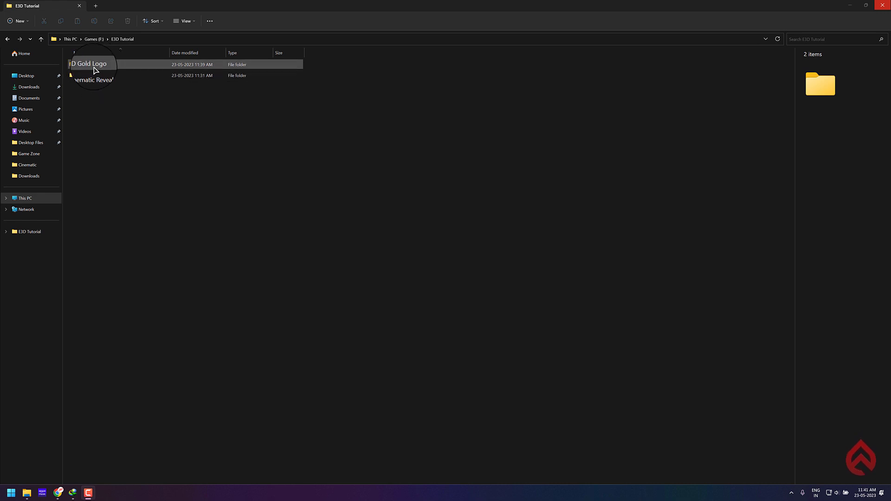
double_click(95, 68)
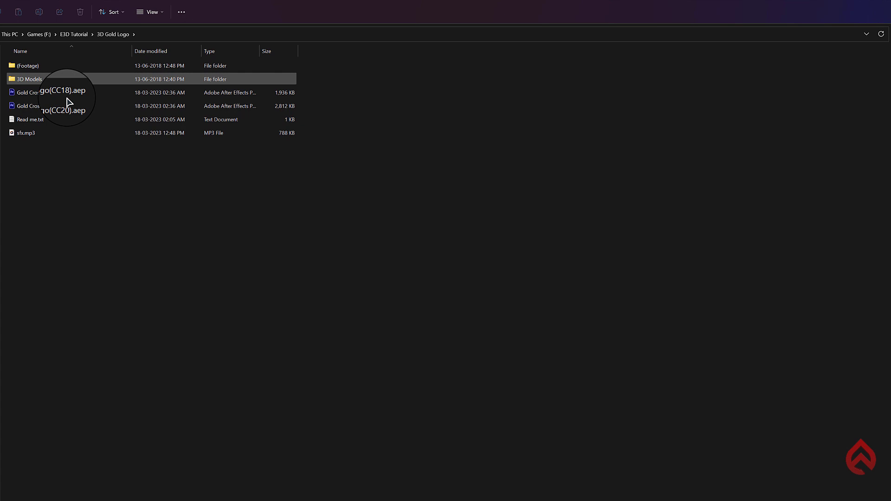
click(45, 110)
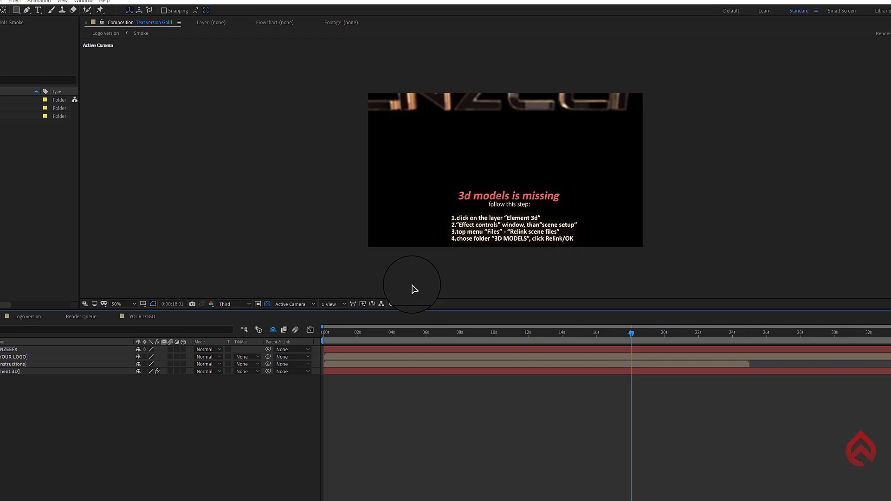
Switch from Text version Gold to the Logo version composition
click(511, 332)
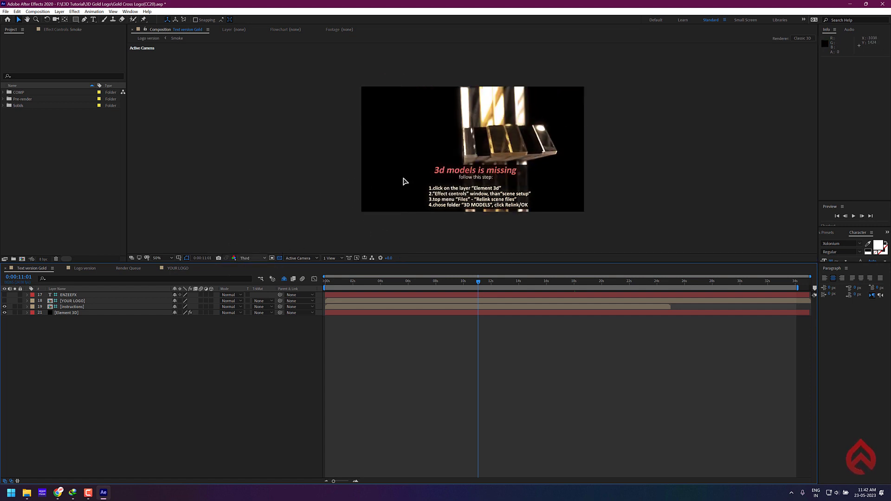
click(78, 313)
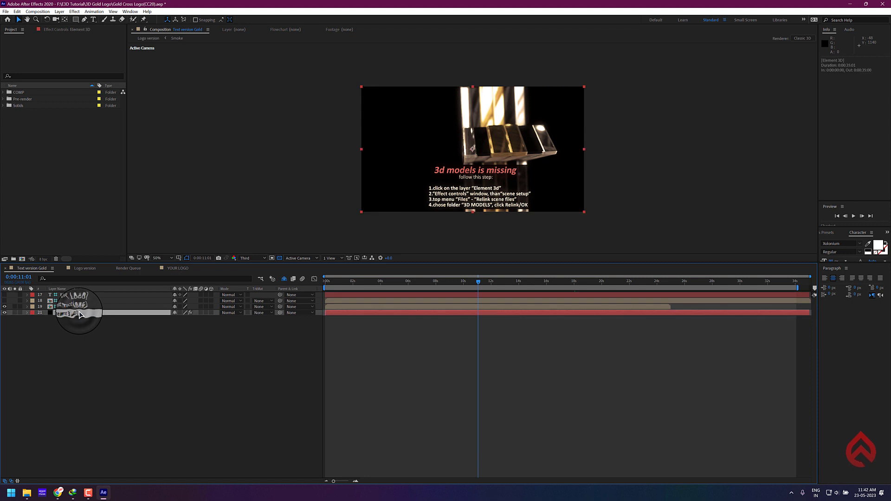
click(80, 273)
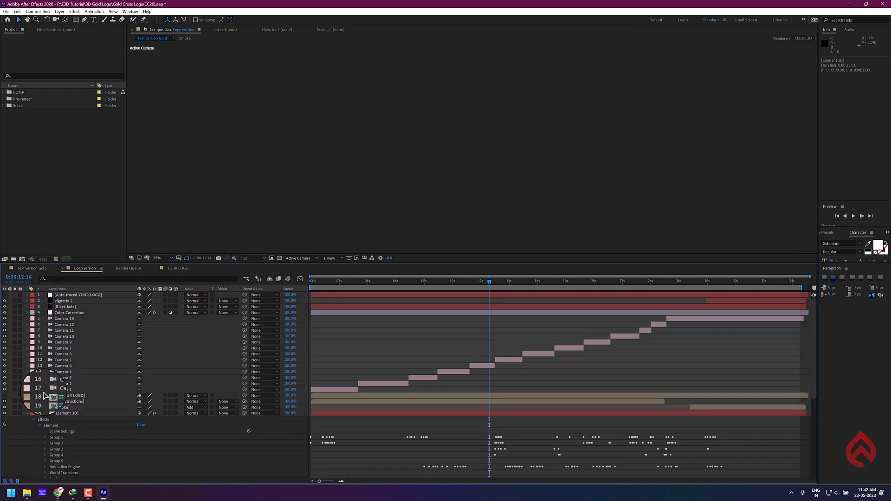
Select the Element 3D layer, set preview resolution to Third and go to 0:00:27:00
click(27, 414)
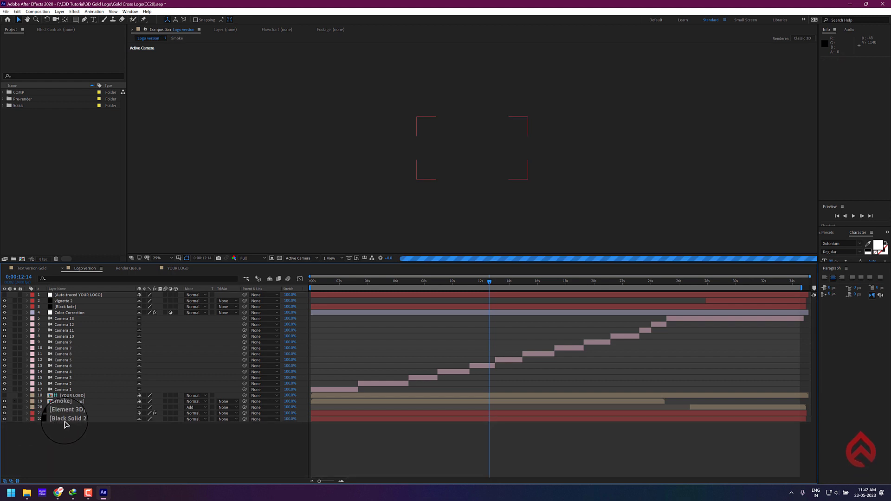
click(69, 413)
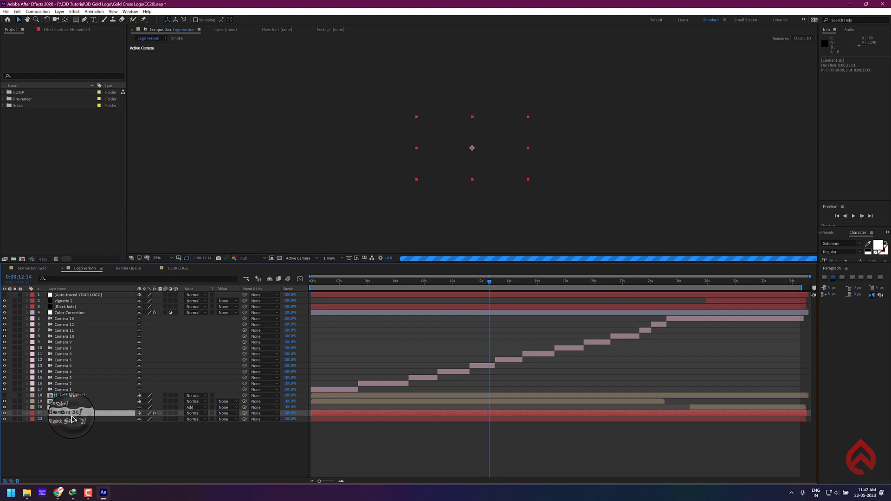
click(250, 258)
click(246, 288)
click(692, 281)
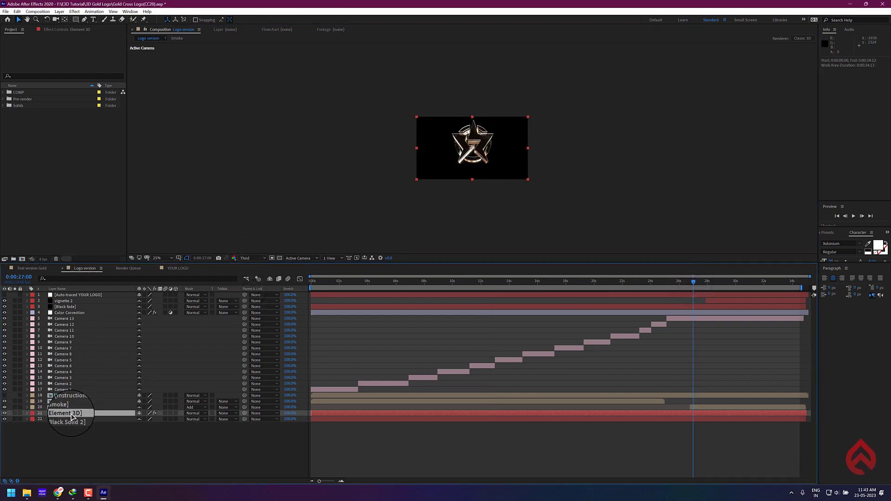
Show the Element 3D effect controls and launch its Scene Setup
click(58, 30)
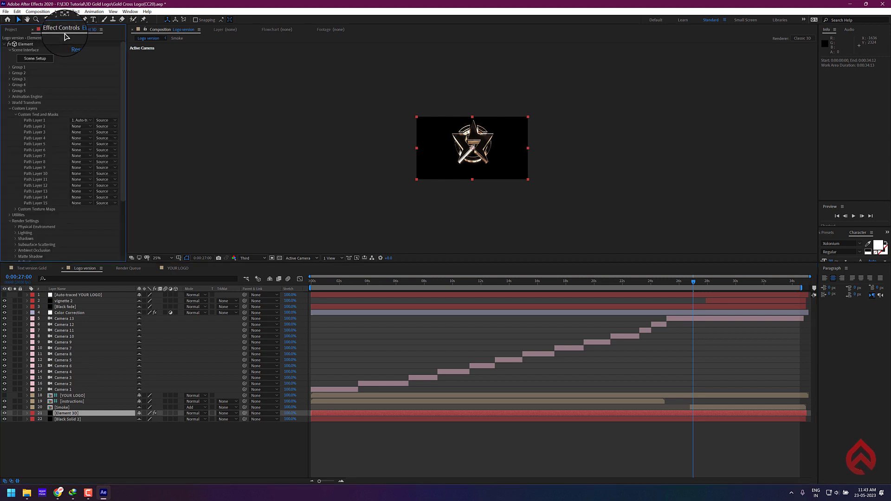
click(132, 11)
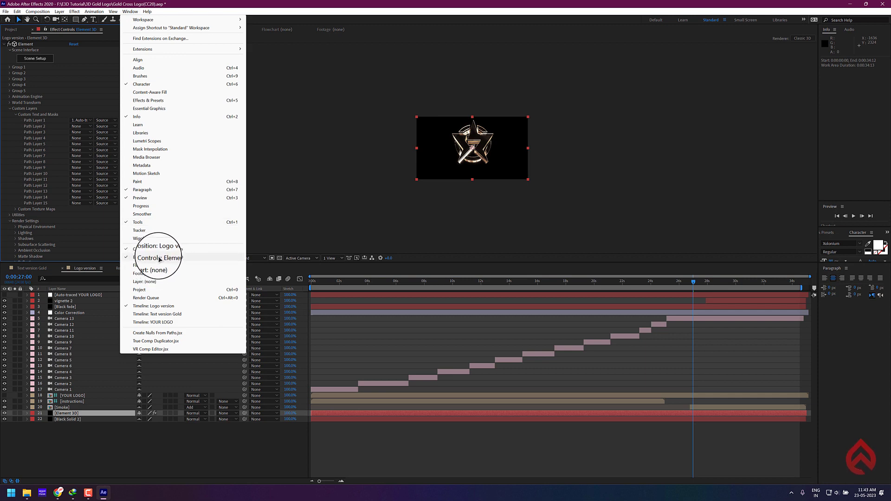
click(11, 129)
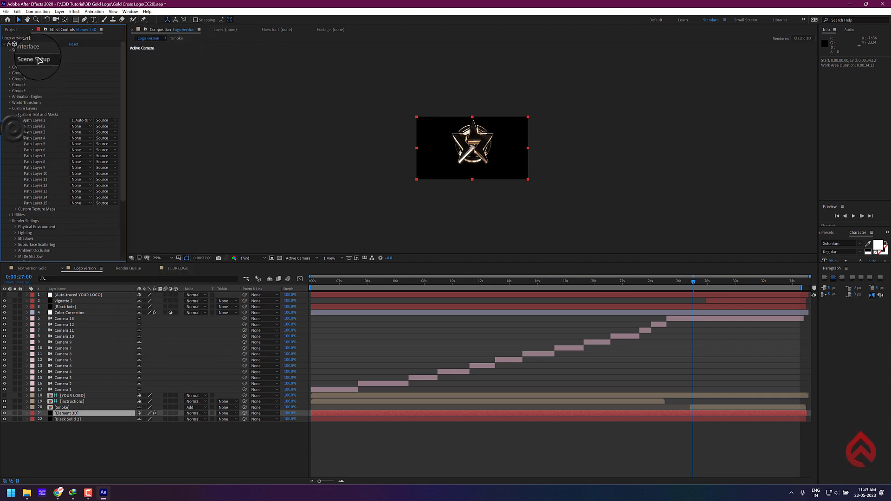
click(39, 62)
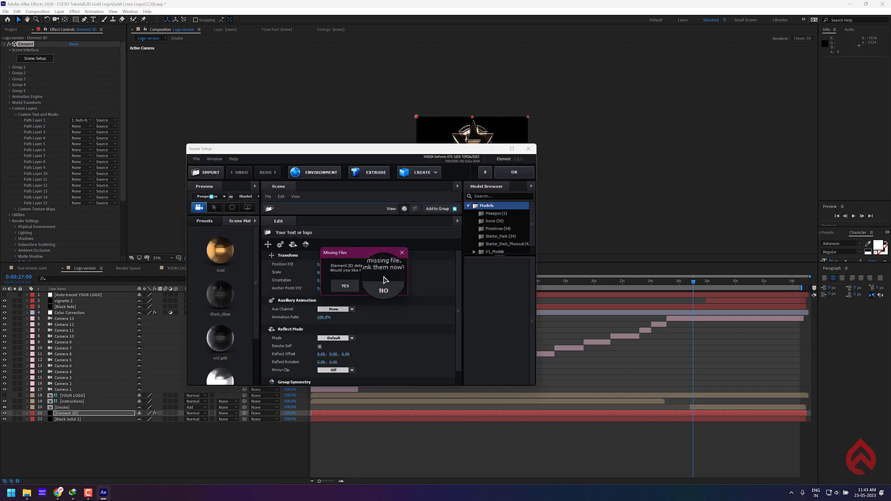
Accept relinking the missing files and begin adding a search path in Relink Assets
click(349, 290)
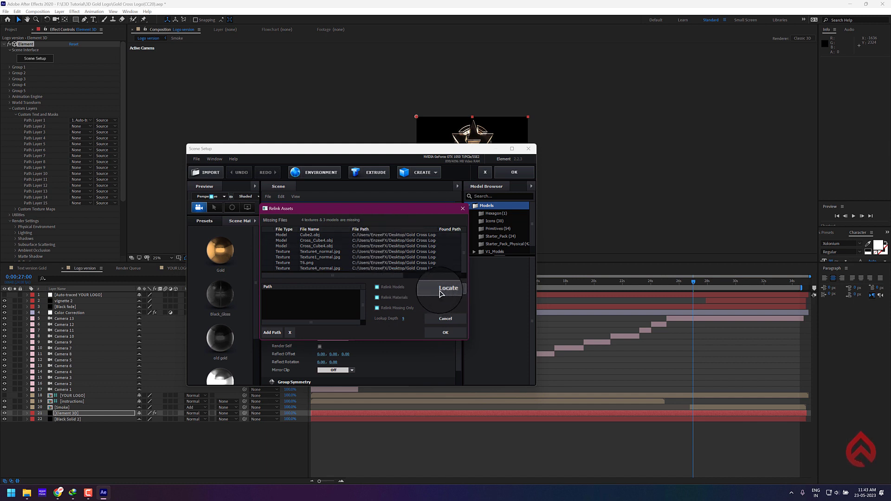
click(272, 332)
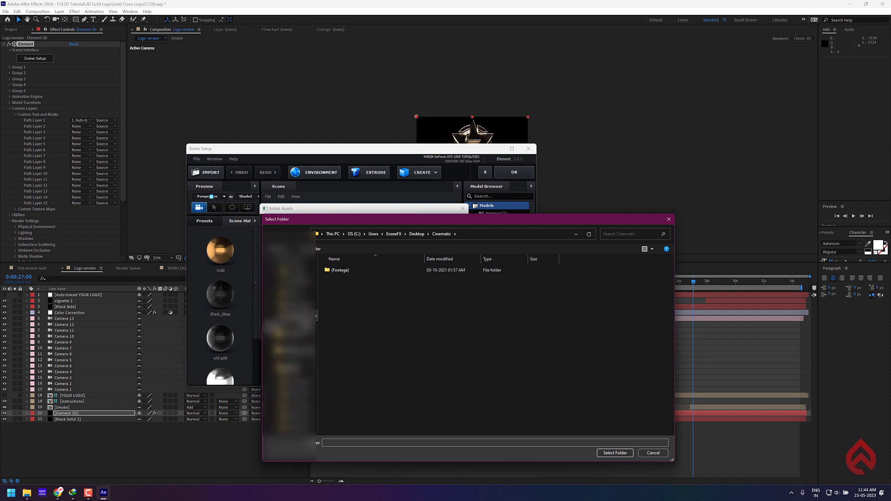
Choose F:\E3D Tutorial\3D Gold Logo\3D Models as the relink search folder
click(286, 337)
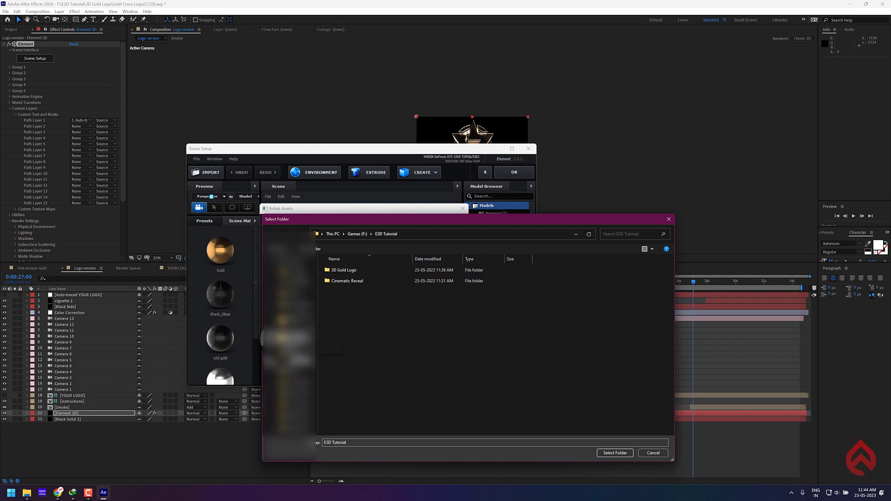
click(354, 272)
double_click(355, 276)
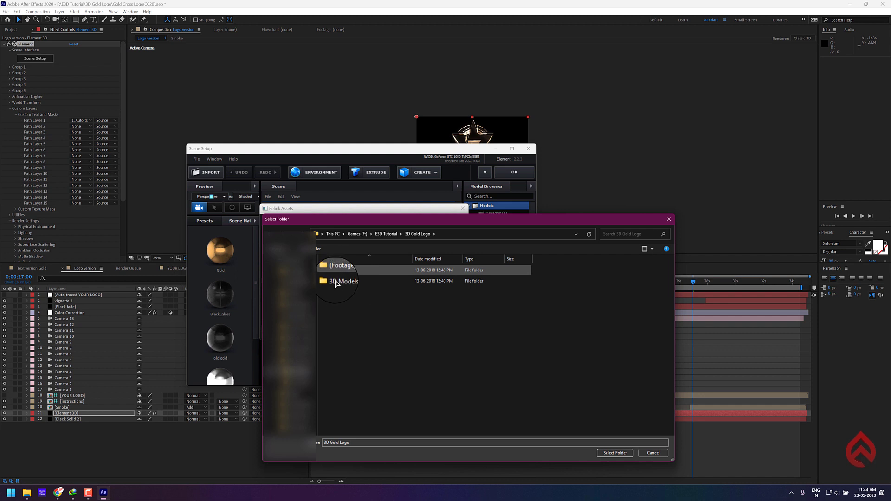
double_click(341, 281)
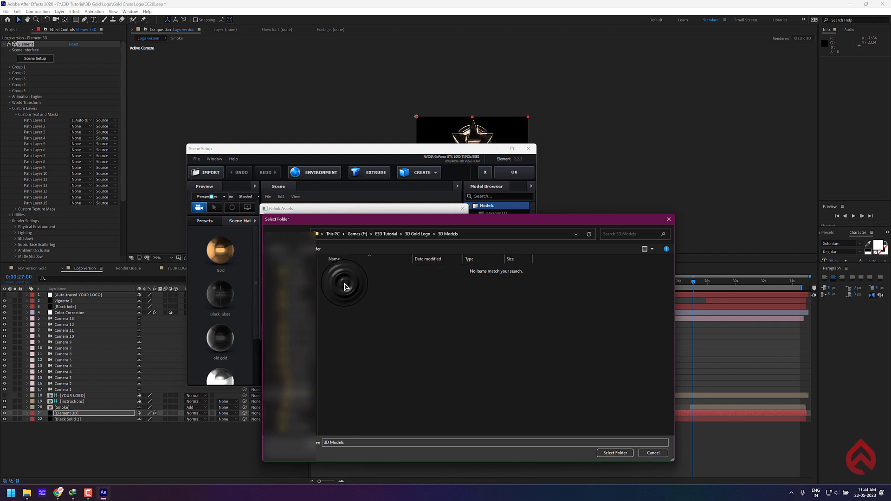
click(618, 452)
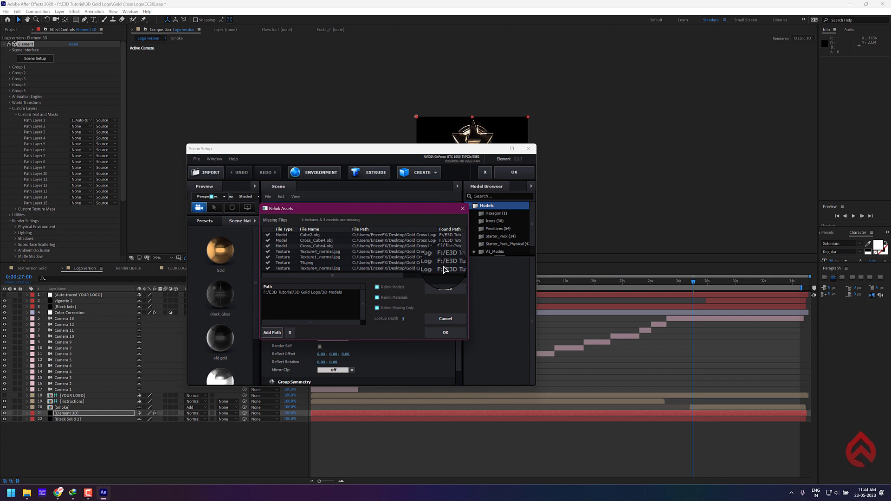
Apply the relinked assets, close Scene Setup, and check the logo at 50% zoom
click(446, 331)
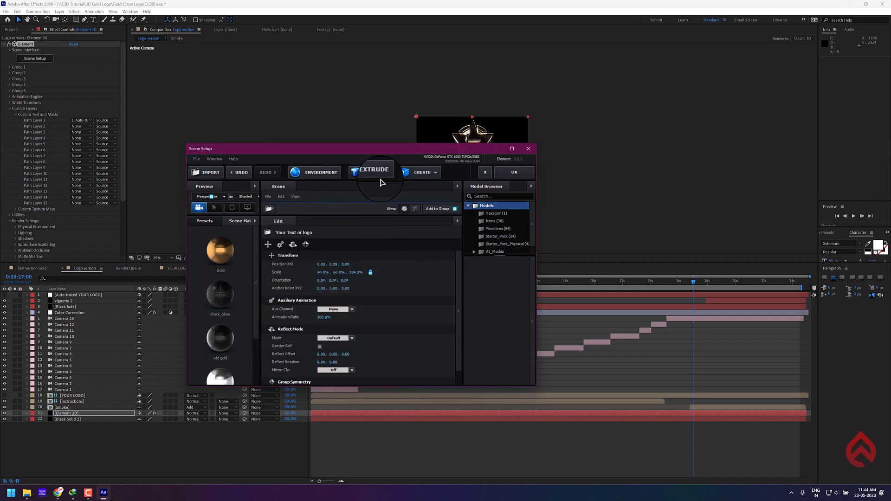
click(513, 172)
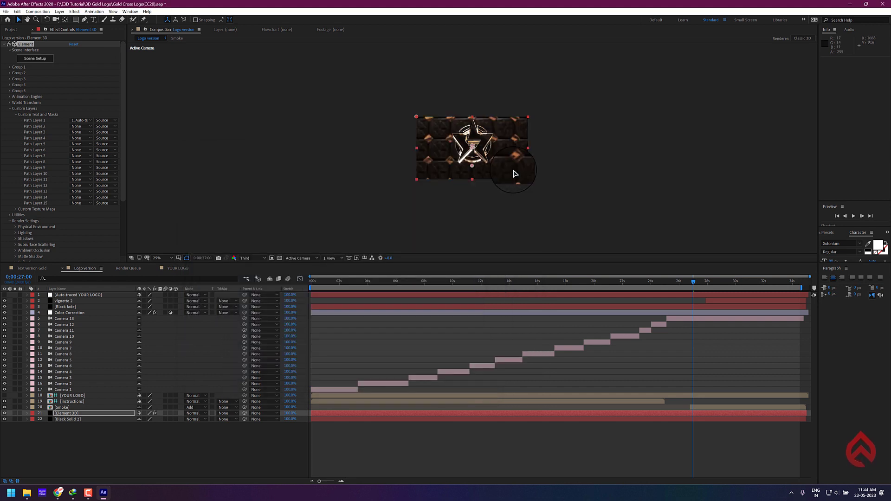
key(period)
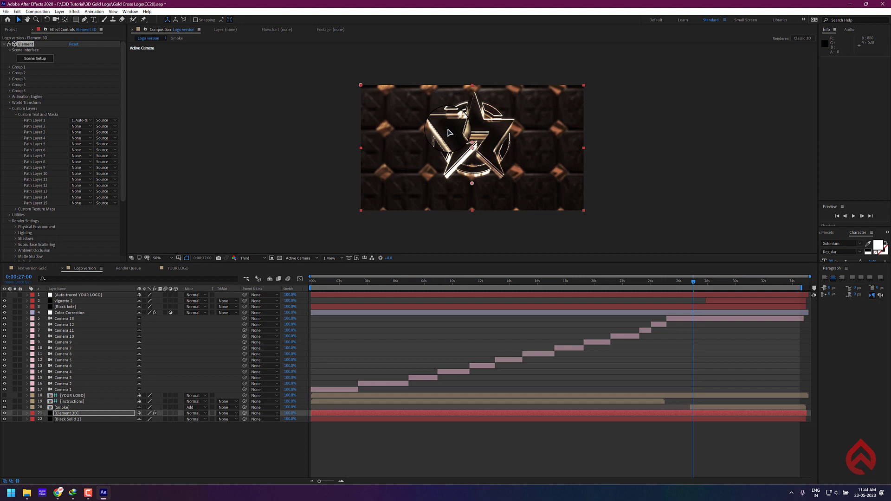
click(726, 281)
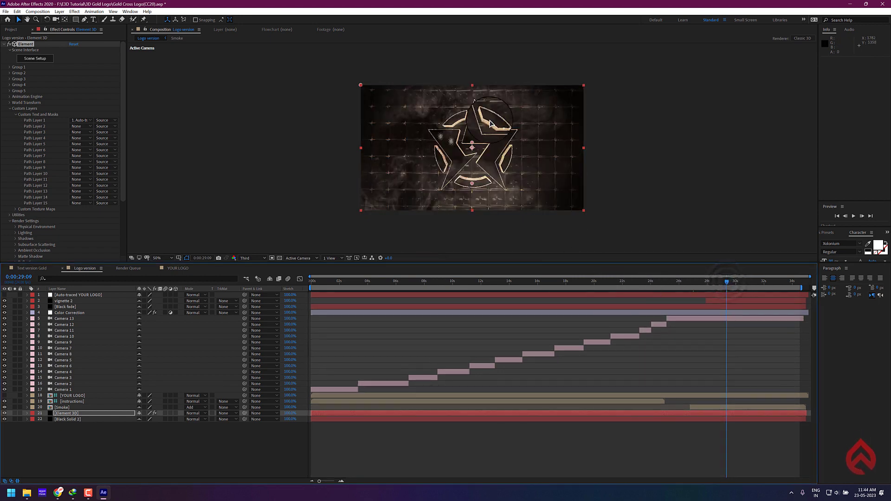
drag(534, 281, 594, 282)
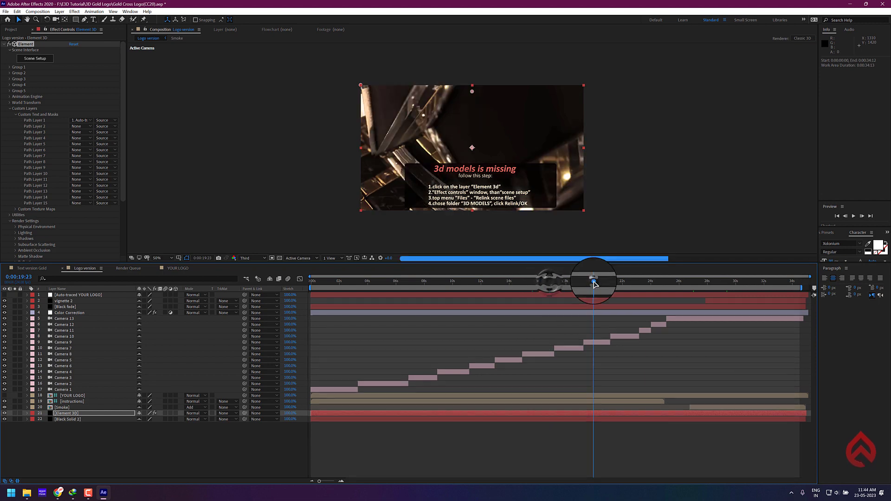
Import LogoEx.png from 3D Gold Logo\(Footage)\Pre-render into the Project panel
click(699, 281)
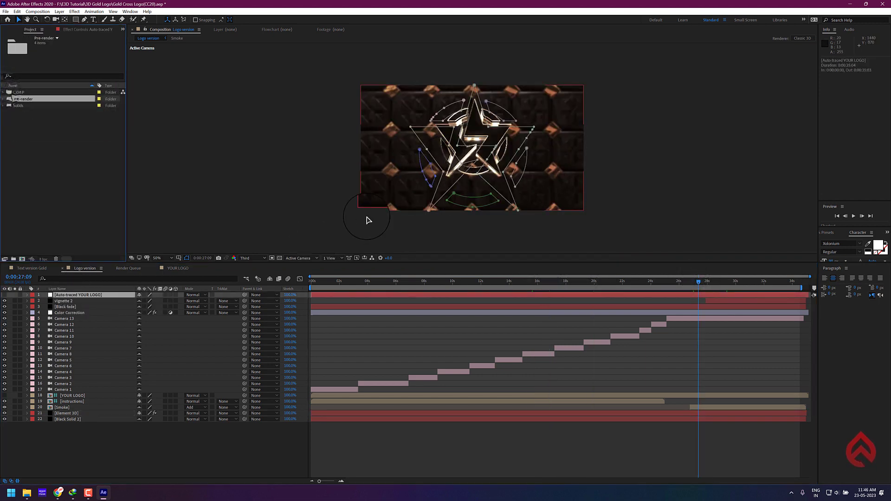
click(27, 497)
double_click(91, 64)
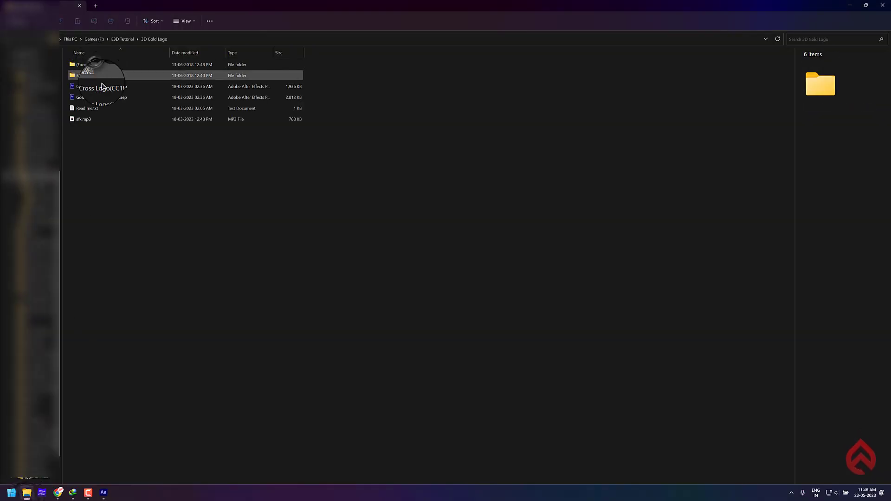
double_click(95, 65)
double_click(105, 62)
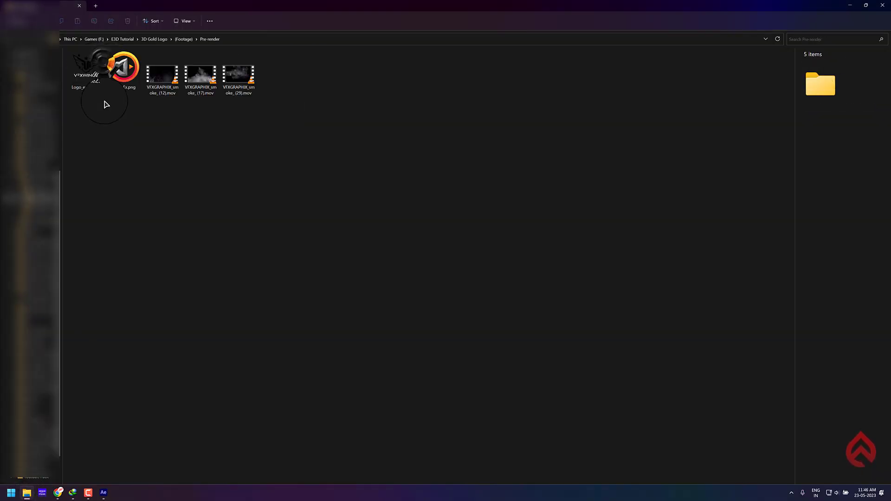
drag(86, 74, 118, 93)
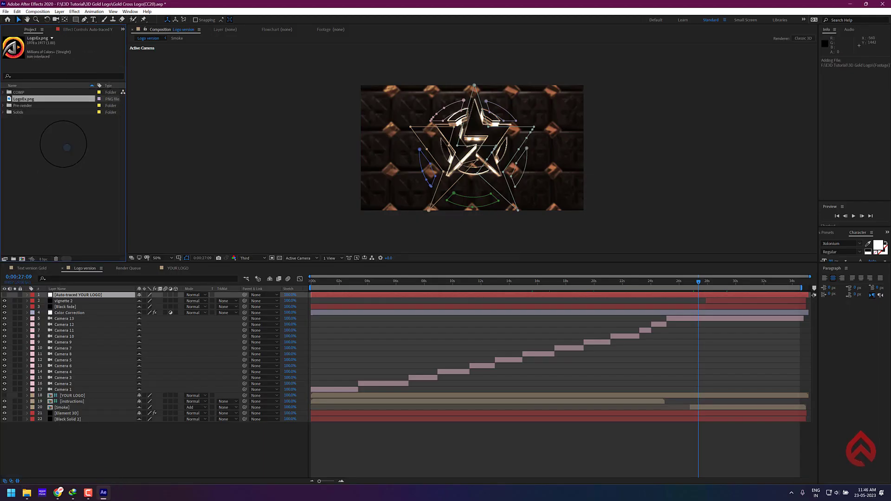
Delete the old Auto-traced YOUR LOGO layer
click(70, 307)
click(77, 296)
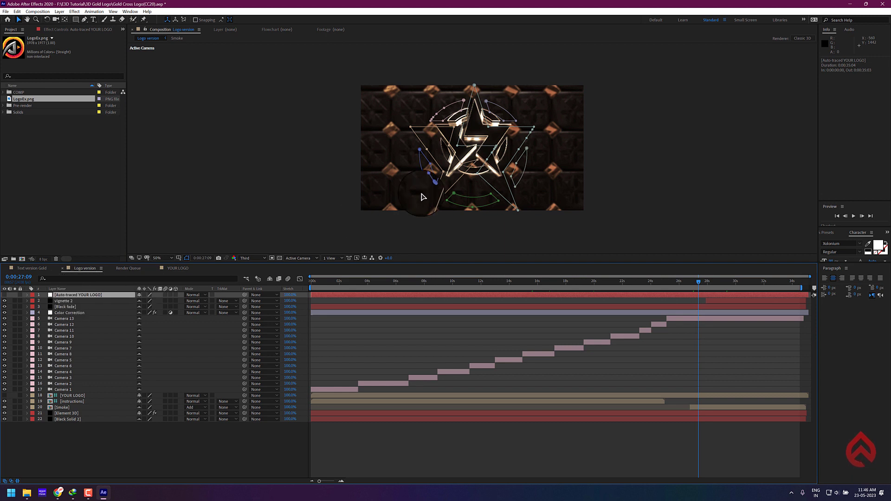
key(Delete)
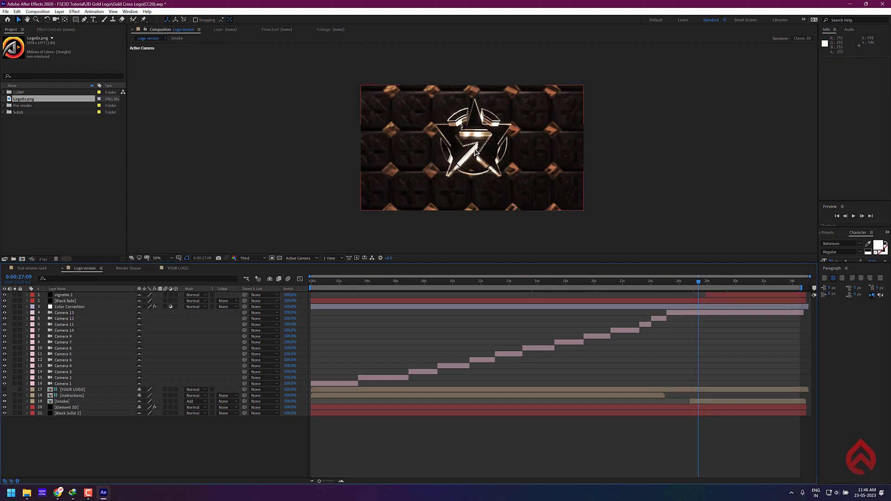
Add LogoEx.png inside the YOUR LOGO precomp and scale it to about 12%
click(74, 391)
double_click(78, 392)
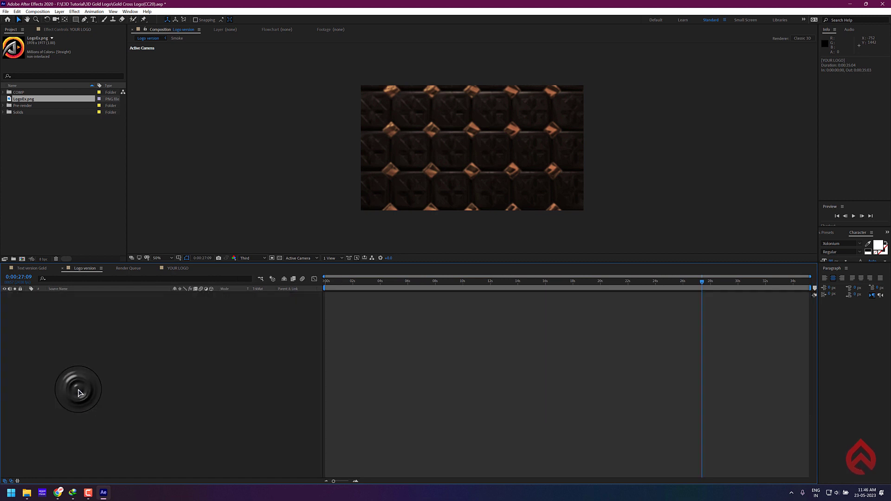
mouse_move(30, 99)
mouse_down()
mouse_move(93, 278)
mouse_move(94, 330)
mouse_up()
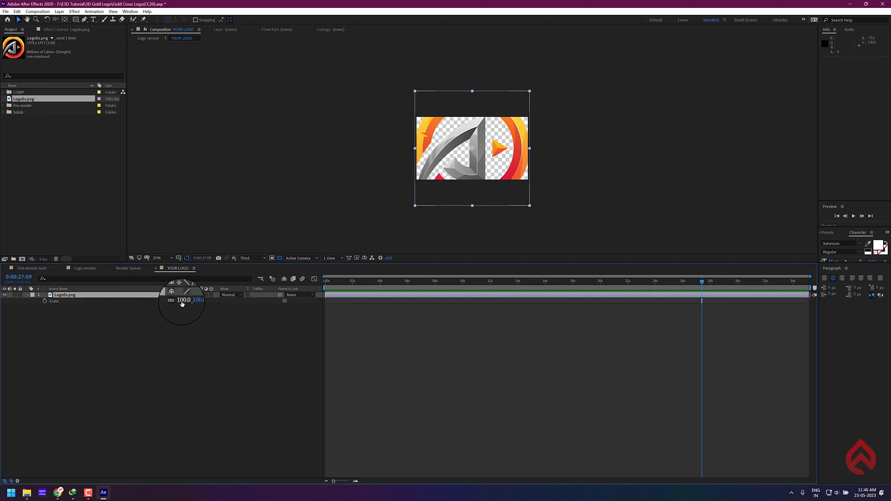
drag(183, 305, 160, 297)
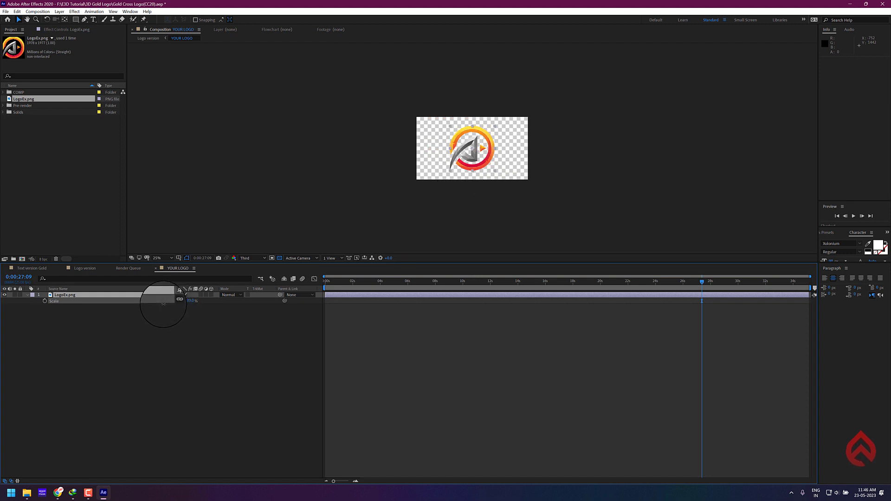
Run Layer > Auto-trace on YOUR LOGO in the Logo version composition
click(84, 269)
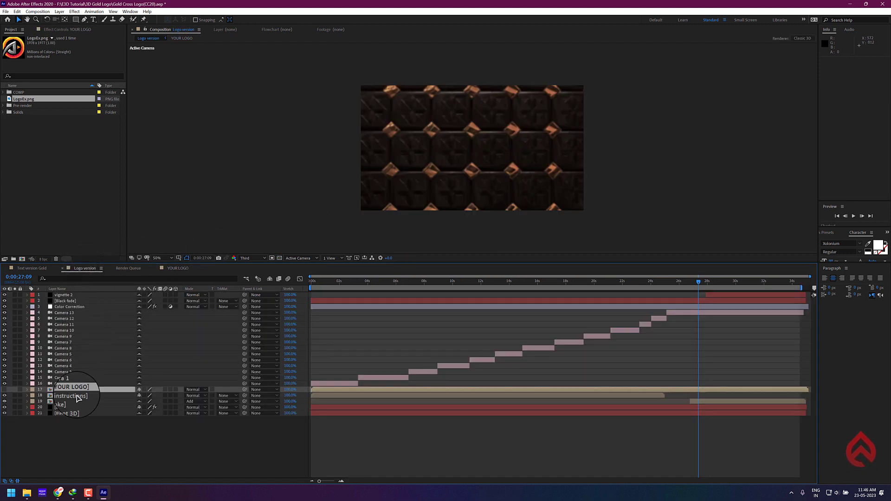
click(59, 12)
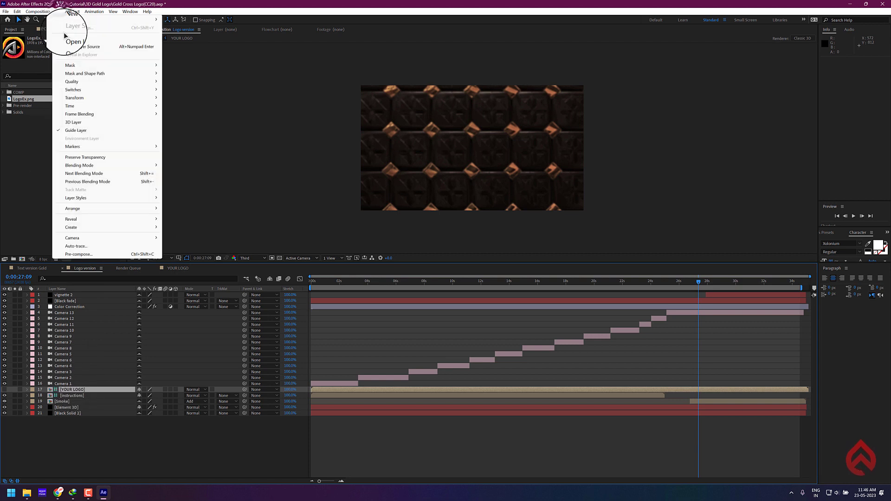
click(79, 246)
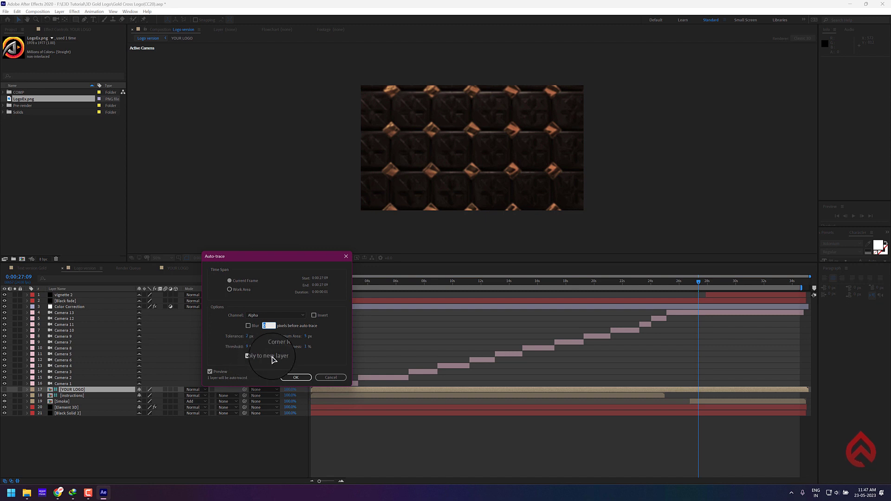
click(296, 377)
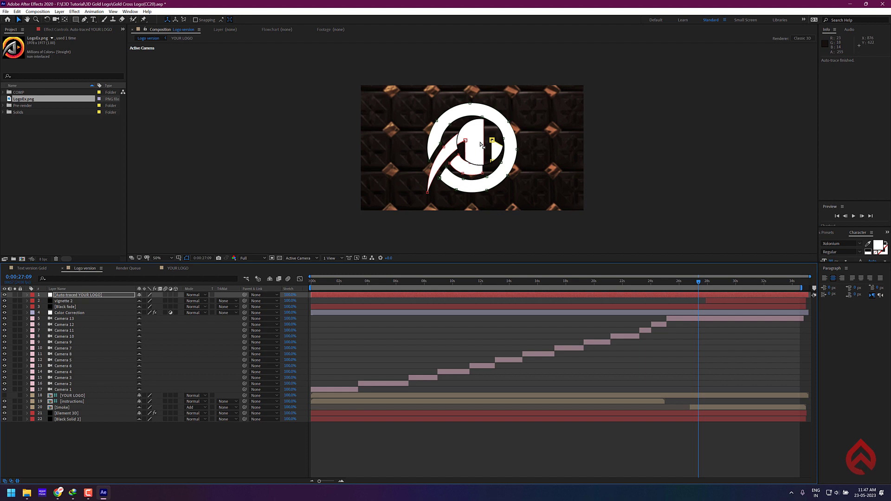
Hide the traced logo layer and set Element 3D's Path Layer 1 to Auto-traced YOUR LOGO
click(5, 296)
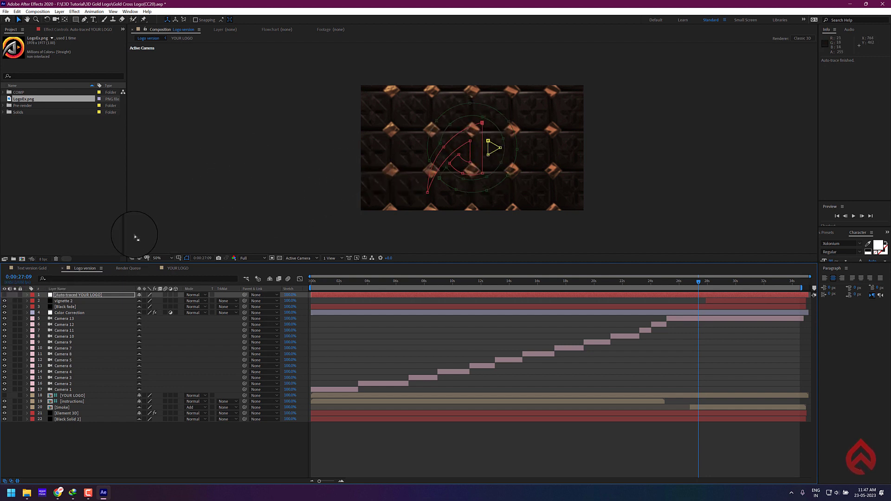
click(74, 414)
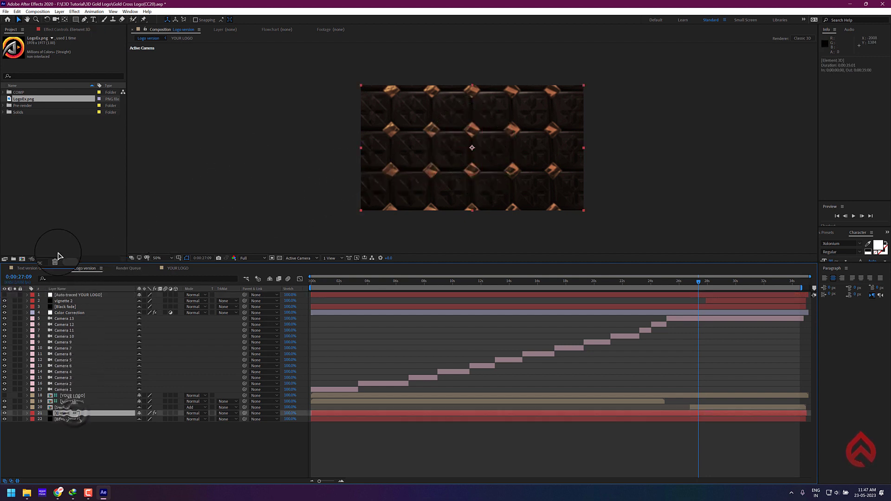
click(56, 31)
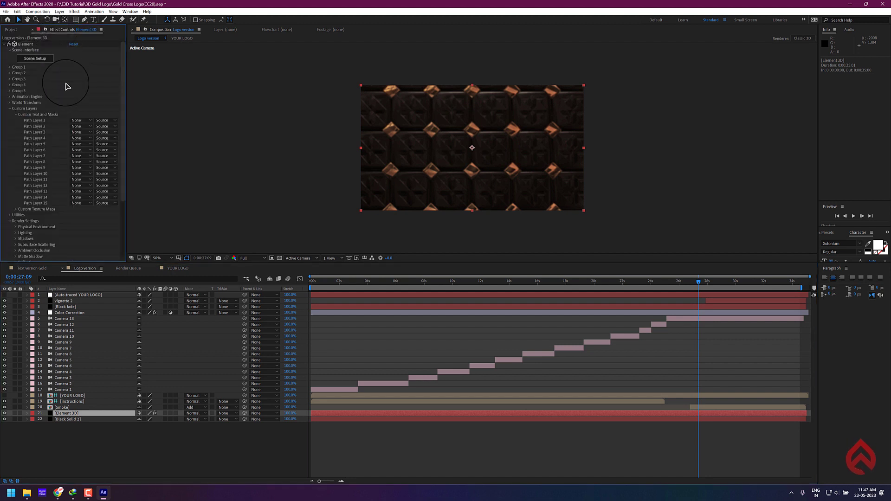
click(77, 120)
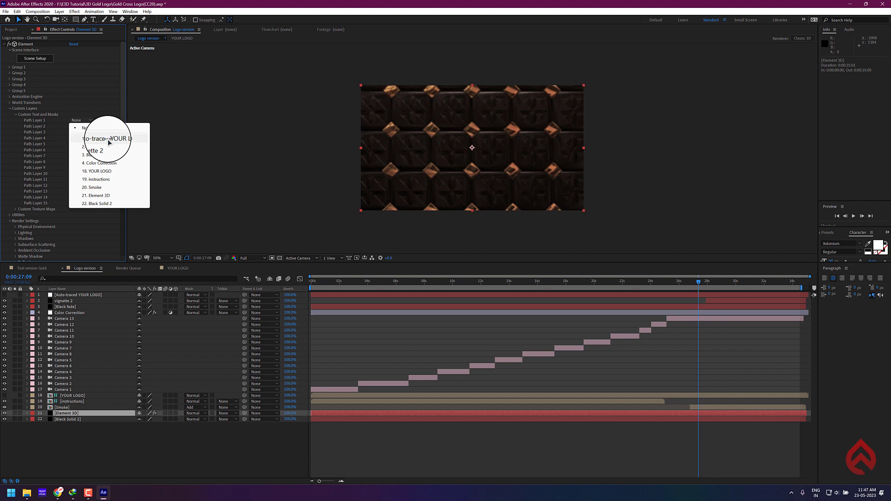
click(109, 139)
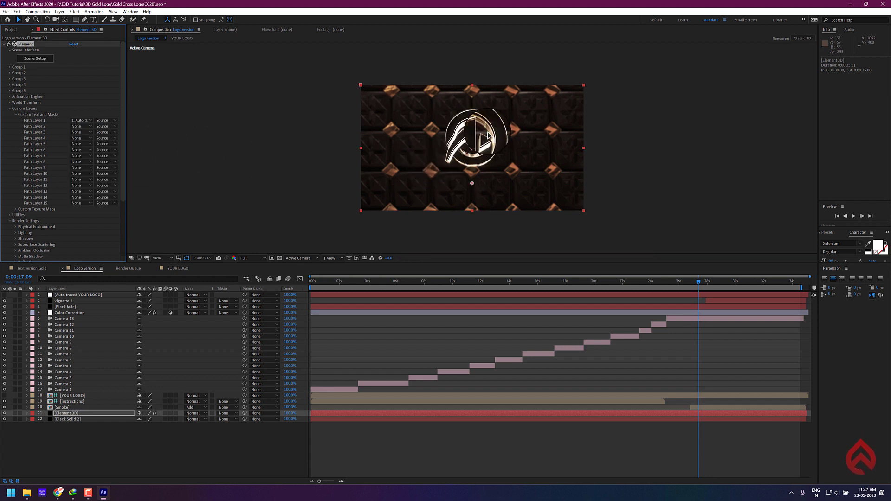
Preview the gold logo at 0:00:32:19 and 0:00:12:14, then switch to the Text version Gold composition
scroll(488, 134, up, 4)
scroll(489, 135, down, 2)
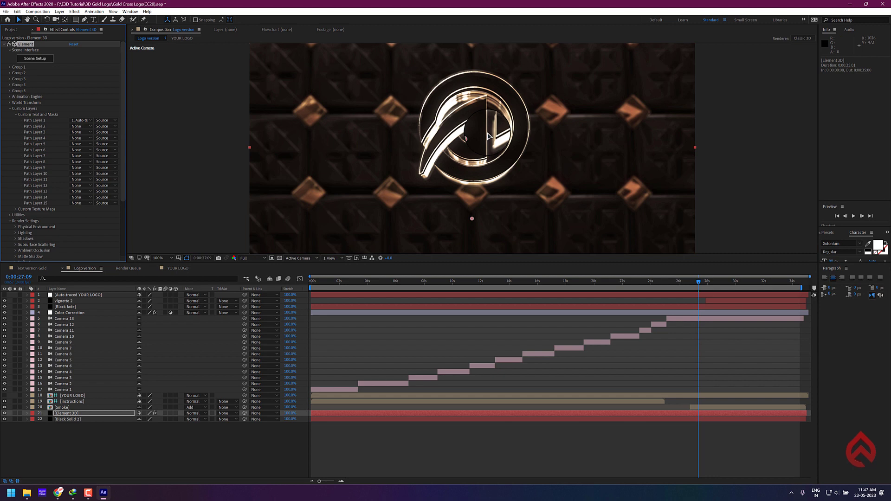
scroll(602, 175, down, 2)
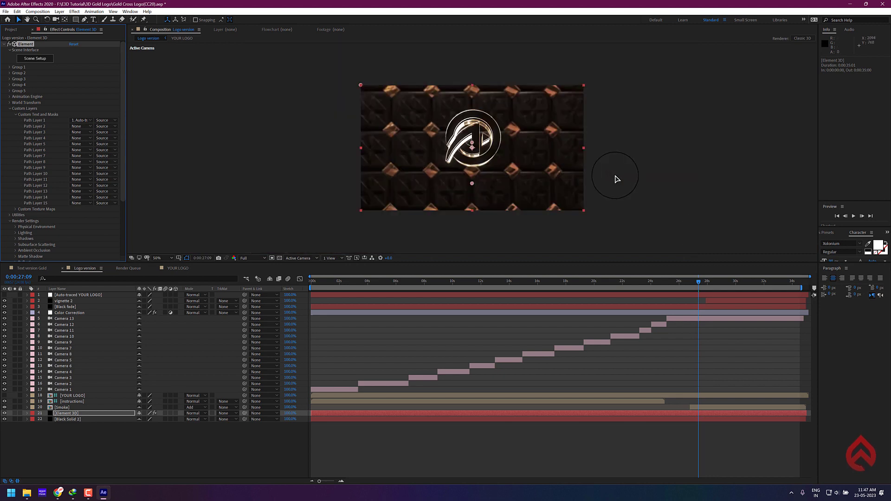
click(776, 282)
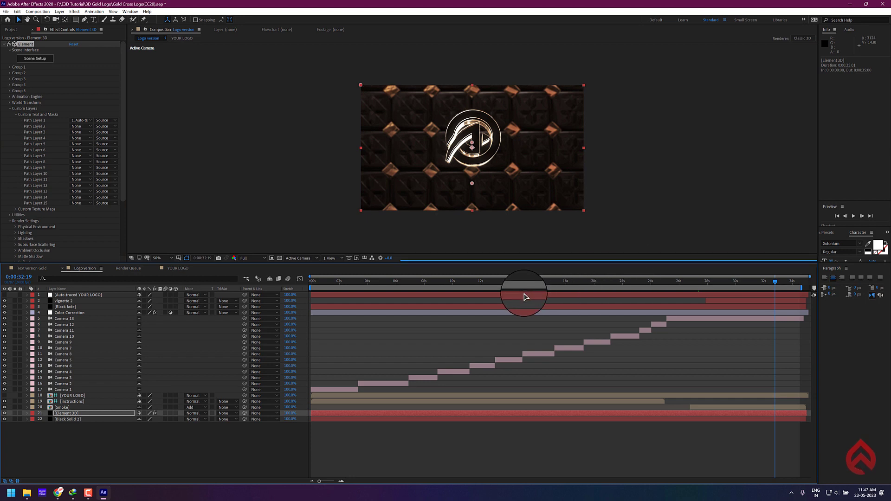
scroll(482, 140, up, 2)
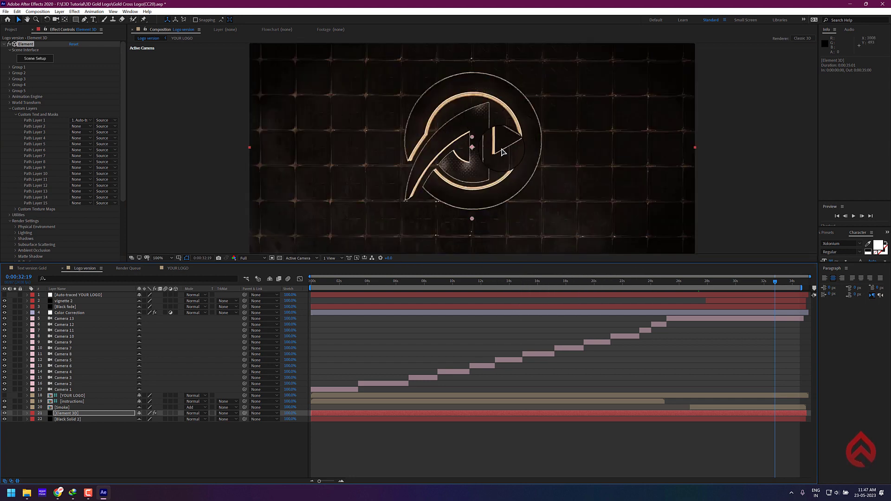
click(489, 282)
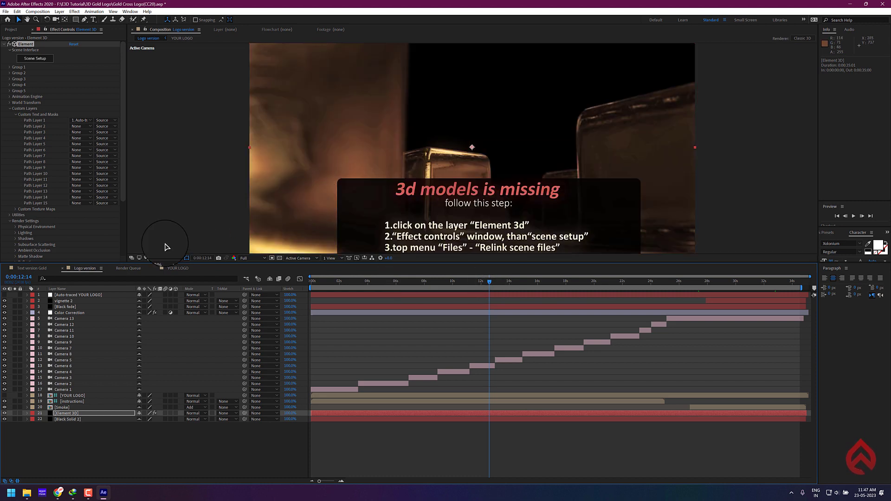
click(32, 268)
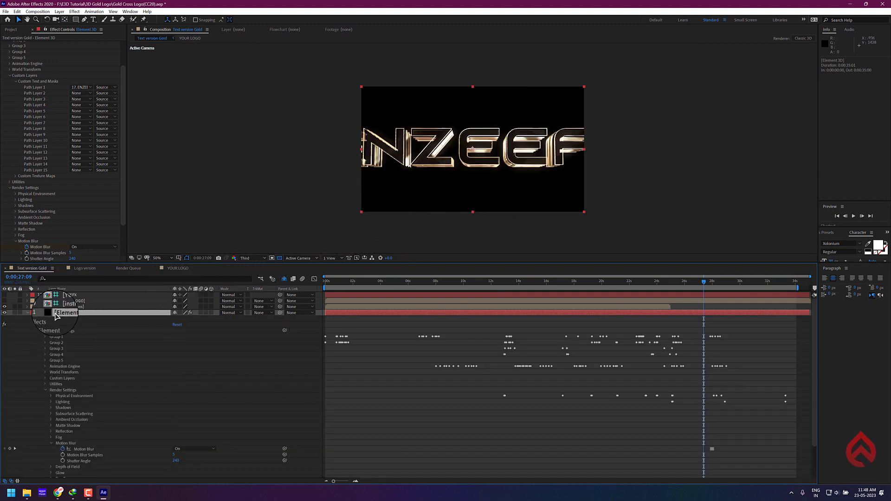
Collapse the Element 3D layer, accept relinking its missing models and textures, and close Scene Setup
click(28, 313)
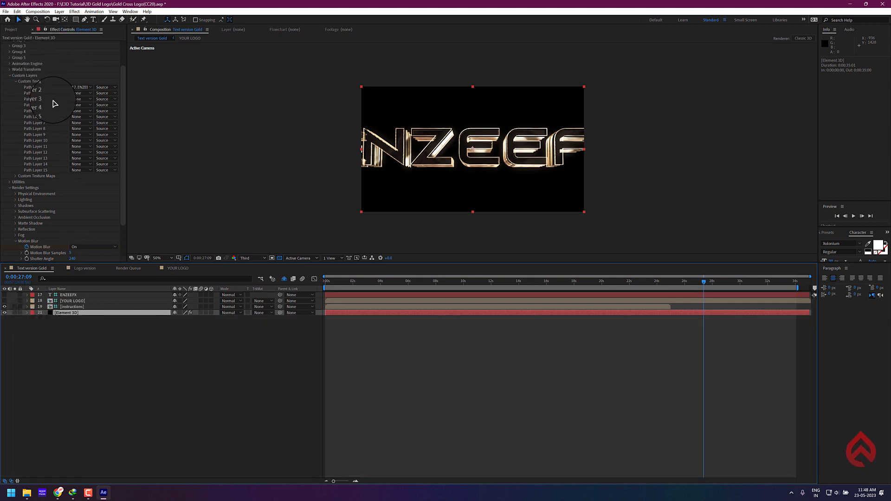
scroll(36, 64, up, 2)
click(35, 58)
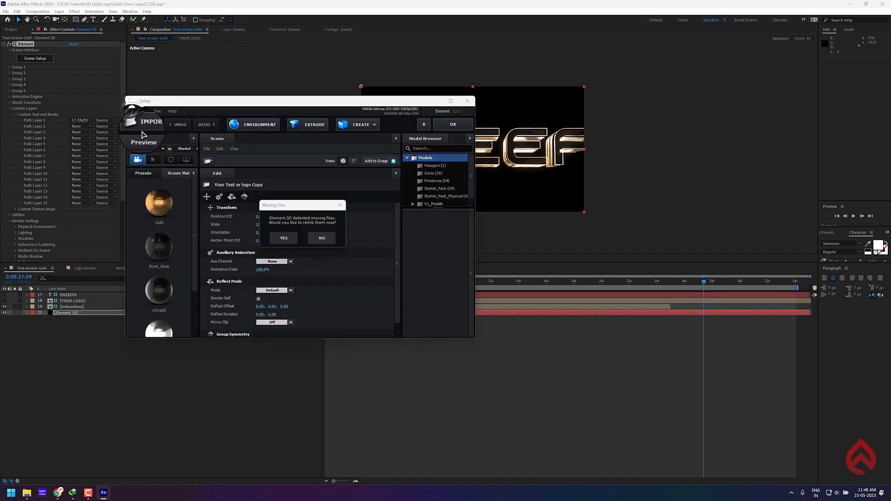
click(284, 238)
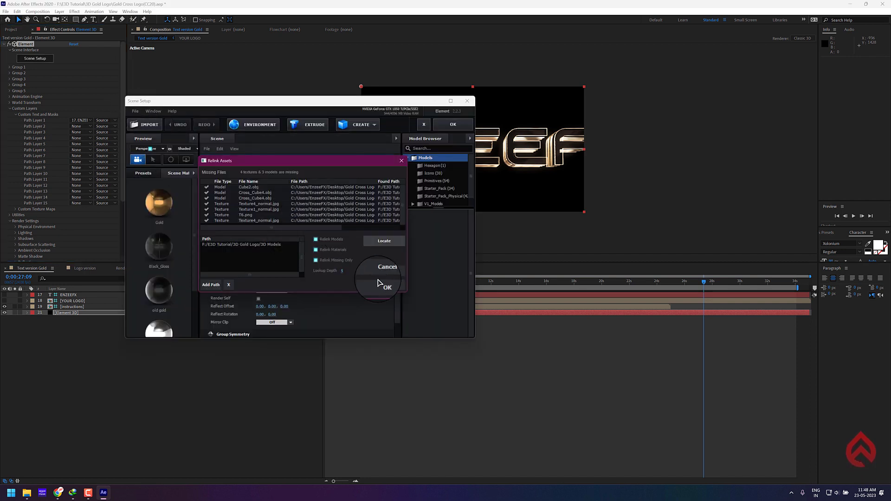
click(384, 285)
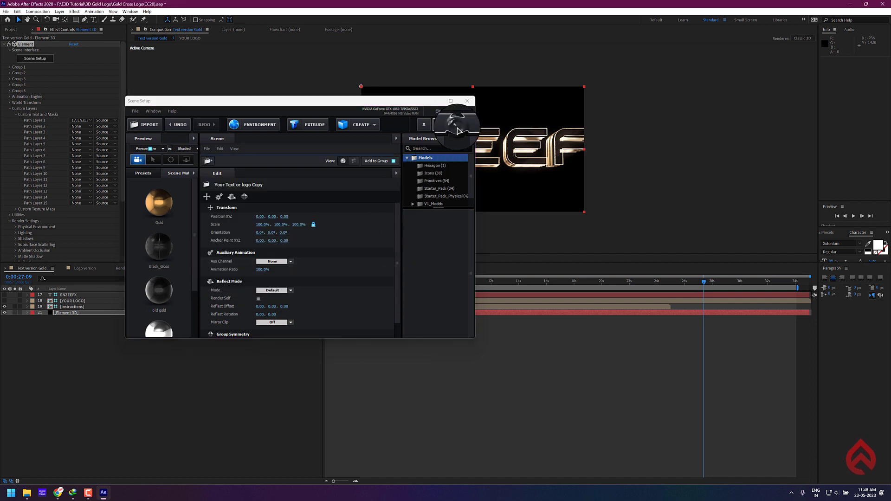
click(451, 124)
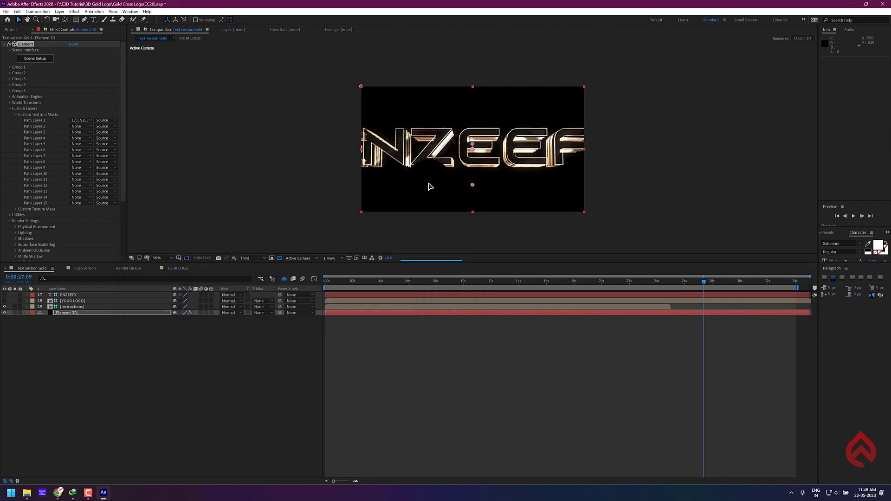
Select the ENZEEFX text layer and begin renaming it to CHANGE
click(79, 297)
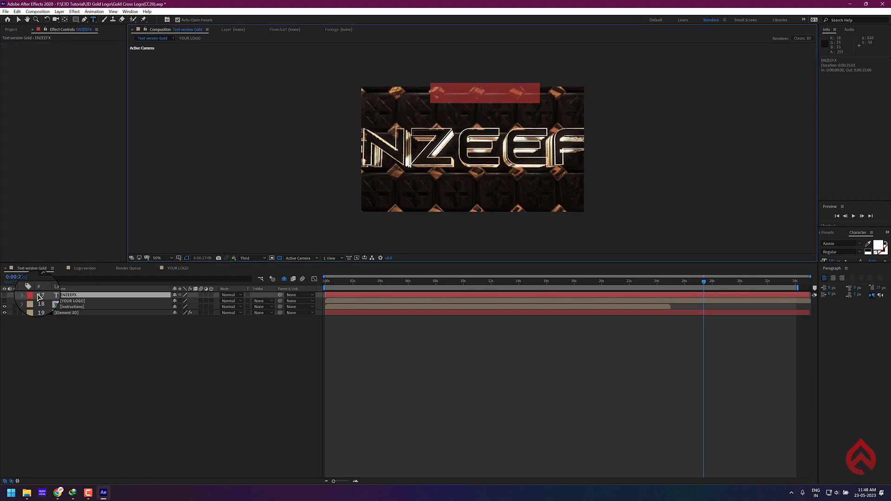
click(6, 300)
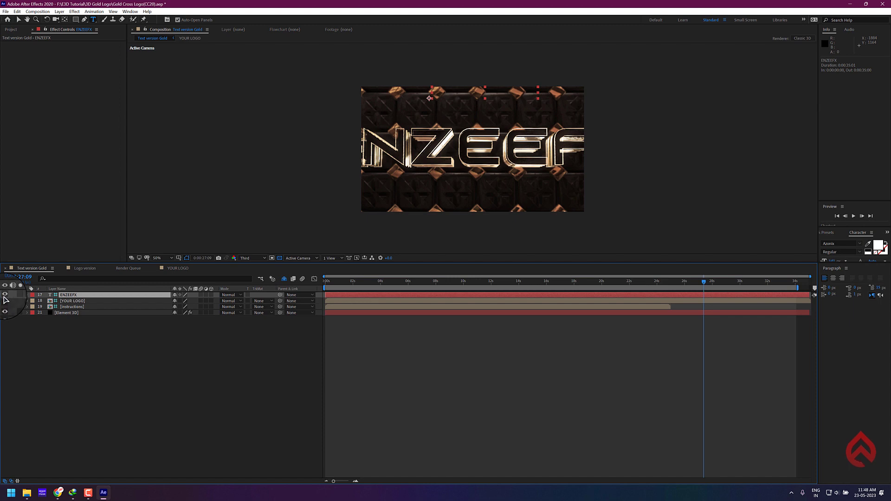
key(Return)
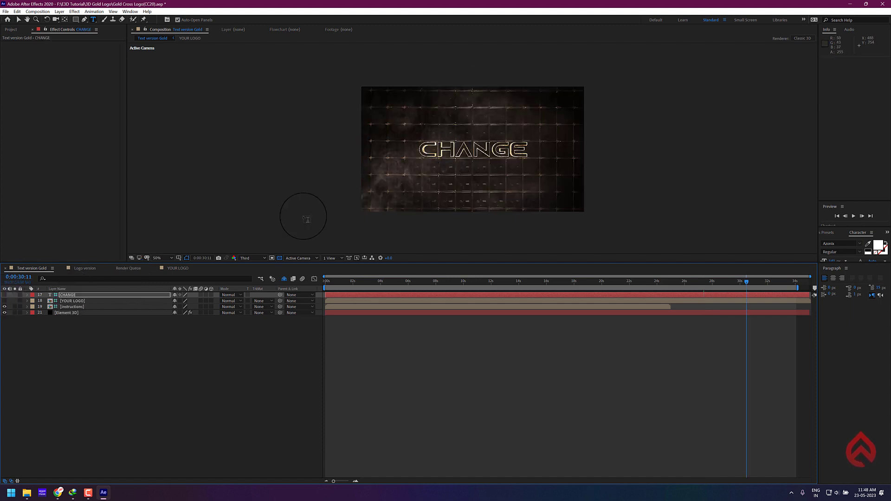
Open Cinematic Title Trailer.aep from E3D Tutorial > Cinematic Reveal and maximize After Effects
click(27, 493)
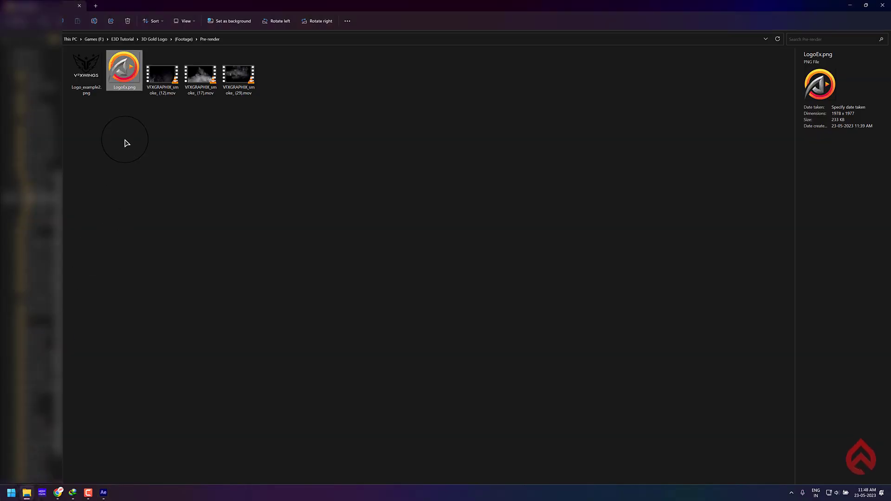
click(122, 39)
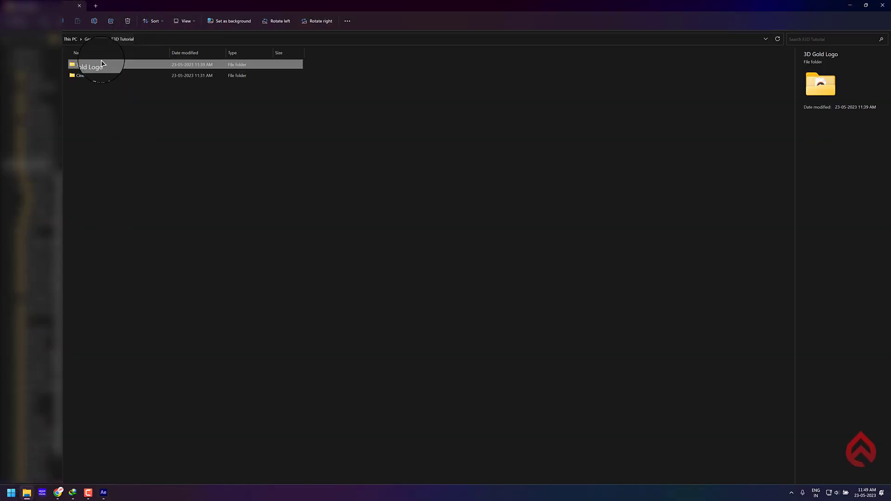
click(98, 76)
double_click(98, 76)
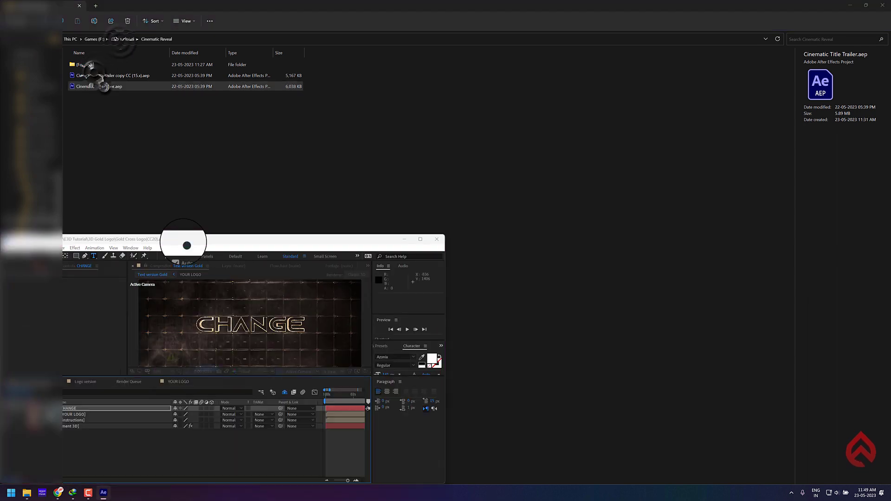
click(421, 239)
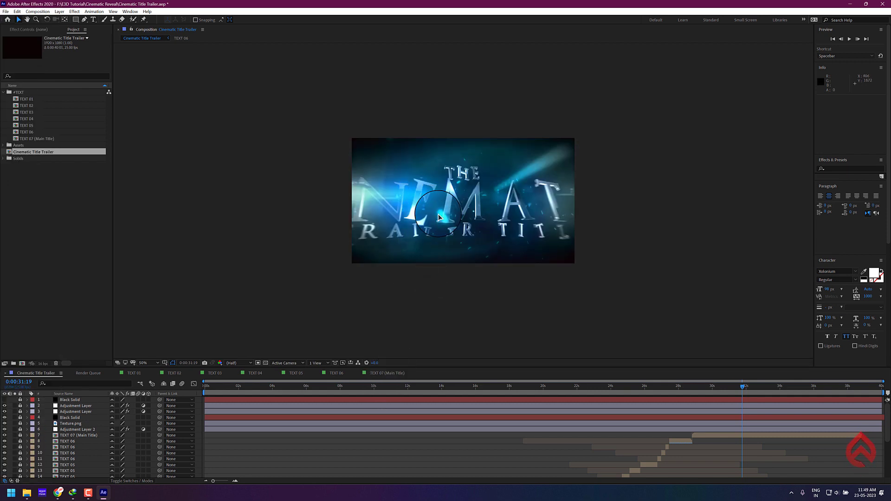
Open the TEXT 01 composition at 100% view with the playhead at 0:00:03:06
key(comma)
key(slash)
scroll(270, 433, down, 4)
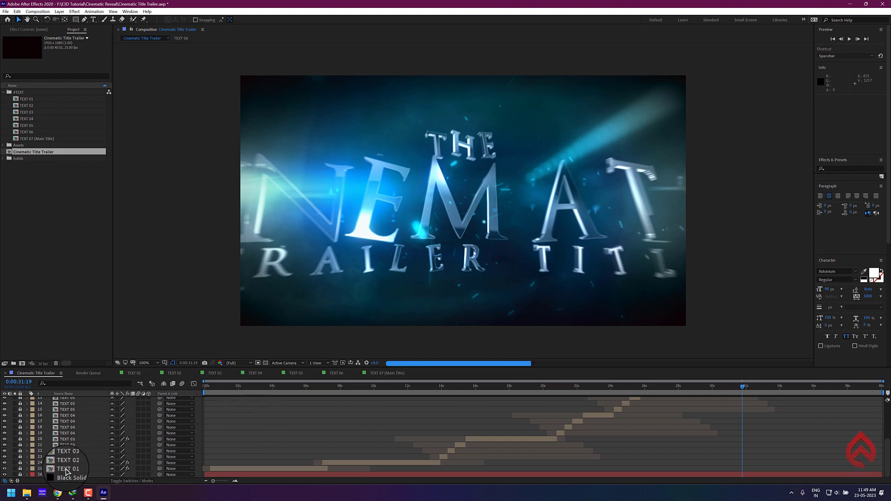
click(131, 374)
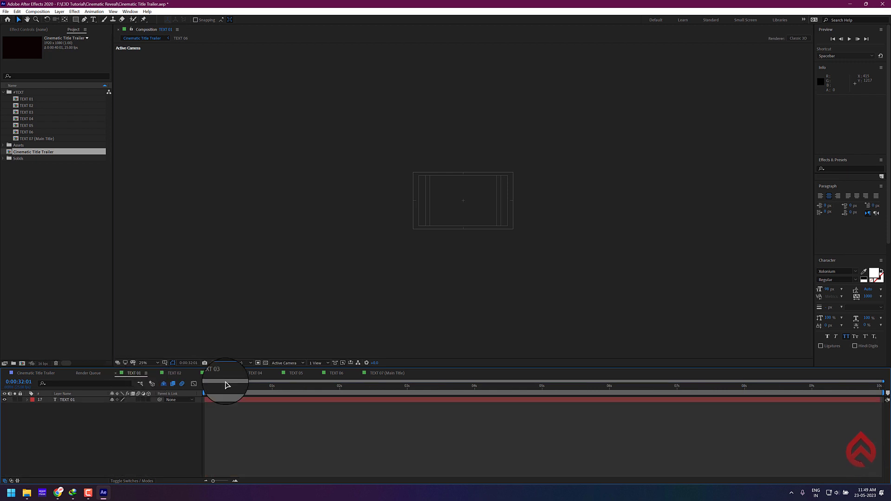
drag(229, 385, 282, 394)
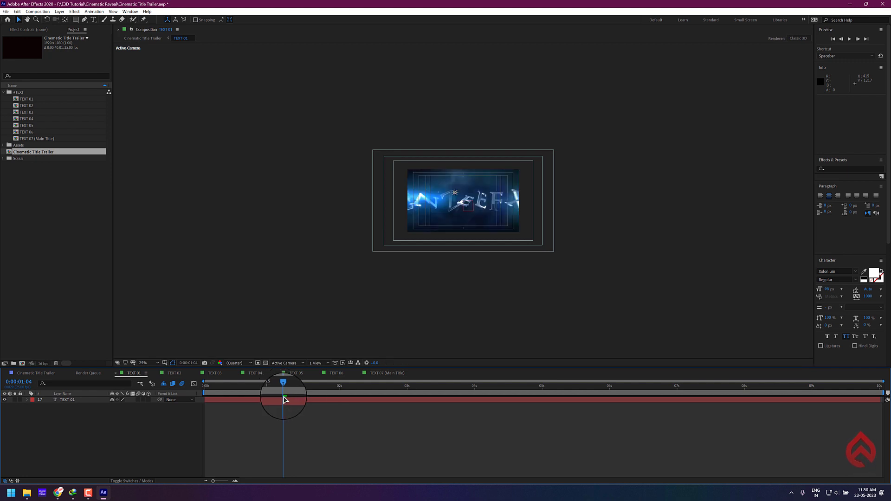
drag(285, 394, 423, 392)
key(/)
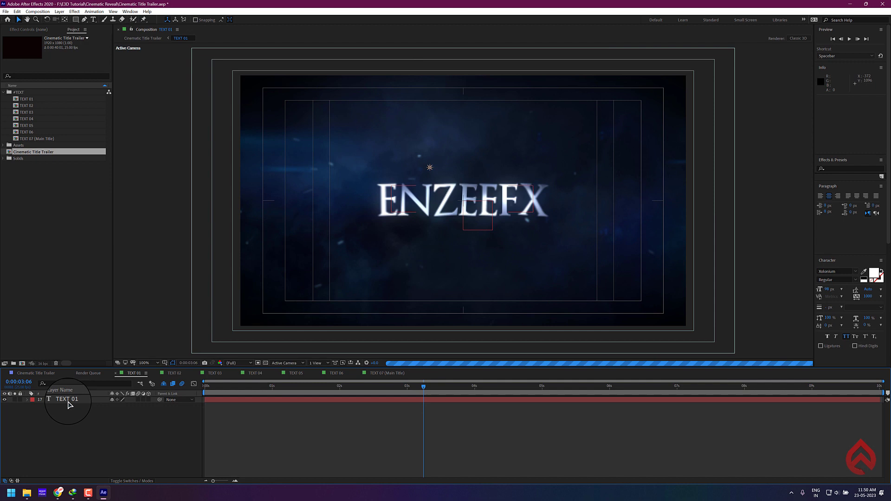
Replace the ENZEEFX title text with CHANGE and return to the Cinematic Title Trailer composition
double_click(68, 400)
text(CHANGE)
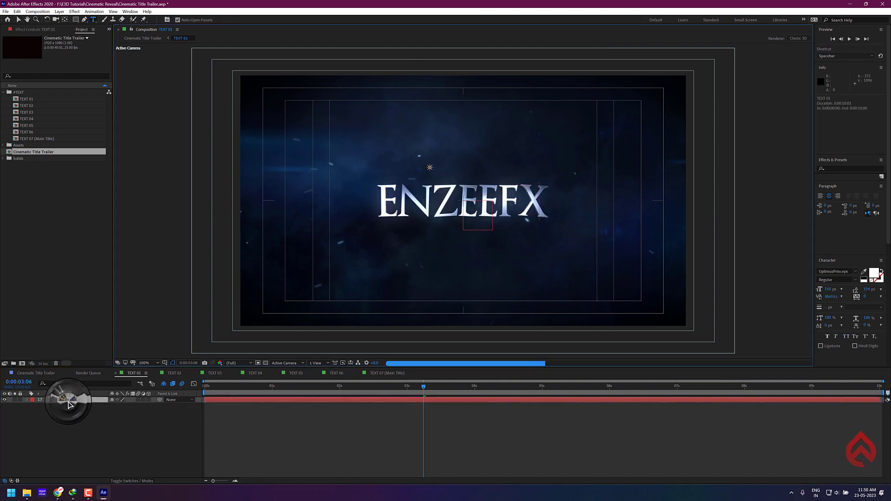
click(30, 373)
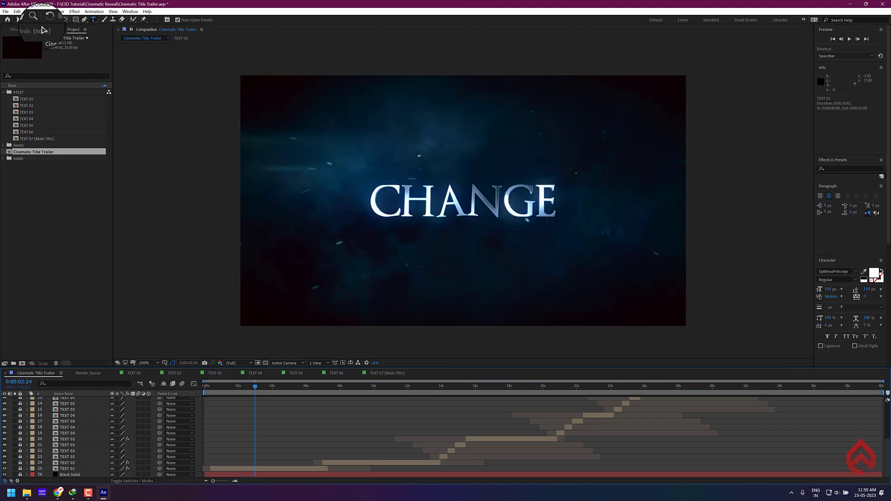
Add Cinematic Title Trailer to the Render Queue with QuickTime output to Cinematic Title Trailer.mov
click(38, 11)
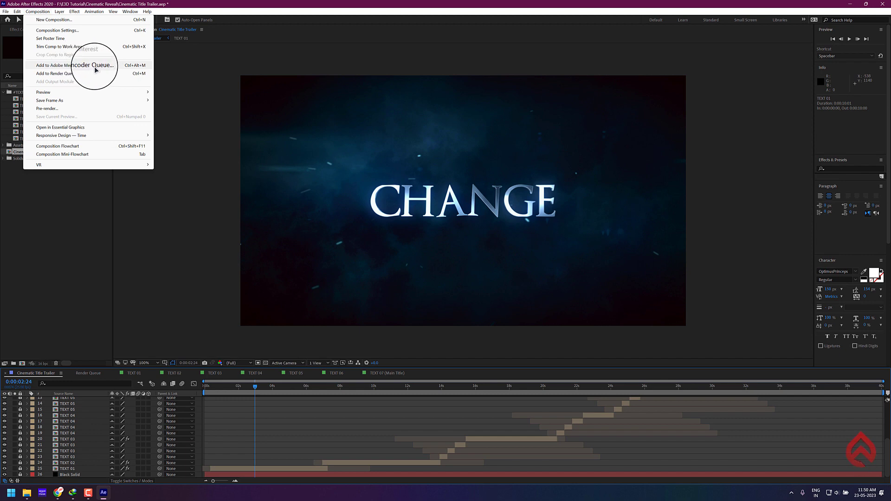
click(74, 76)
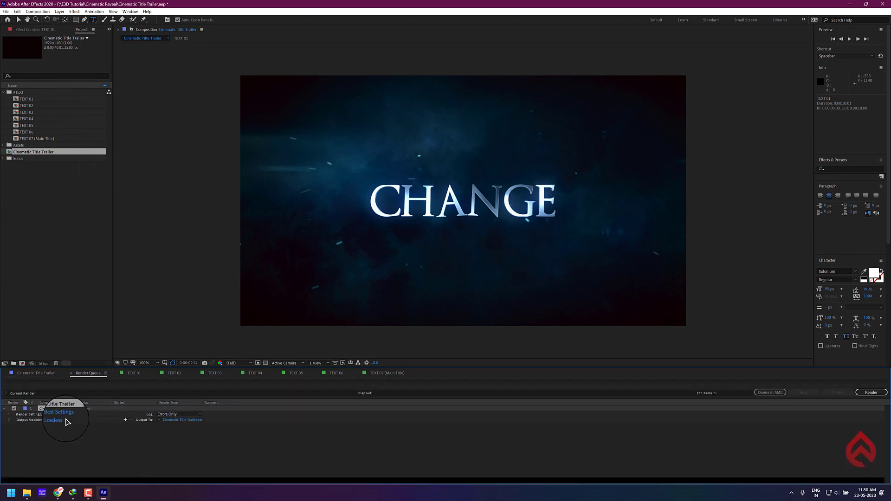
click(60, 420)
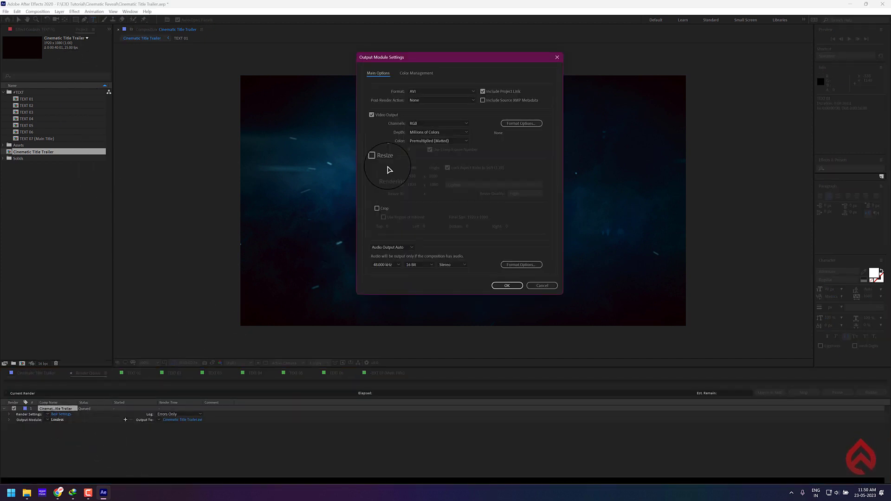
click(438, 92)
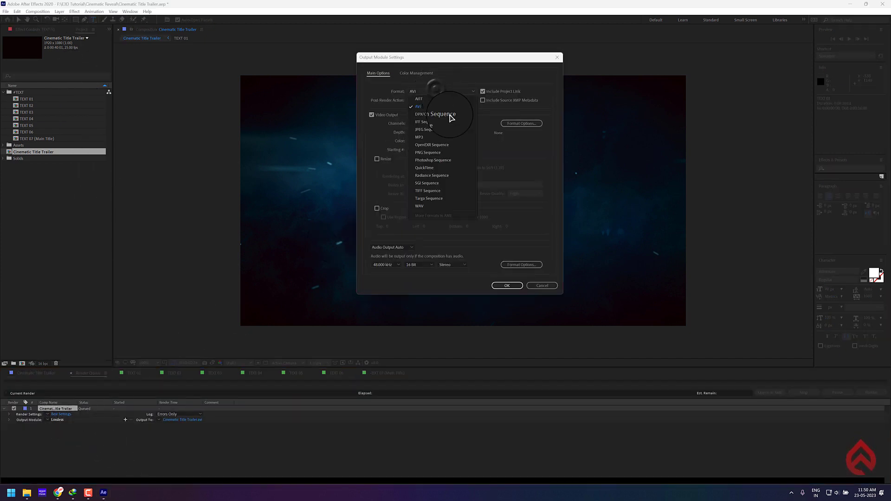
click(431, 169)
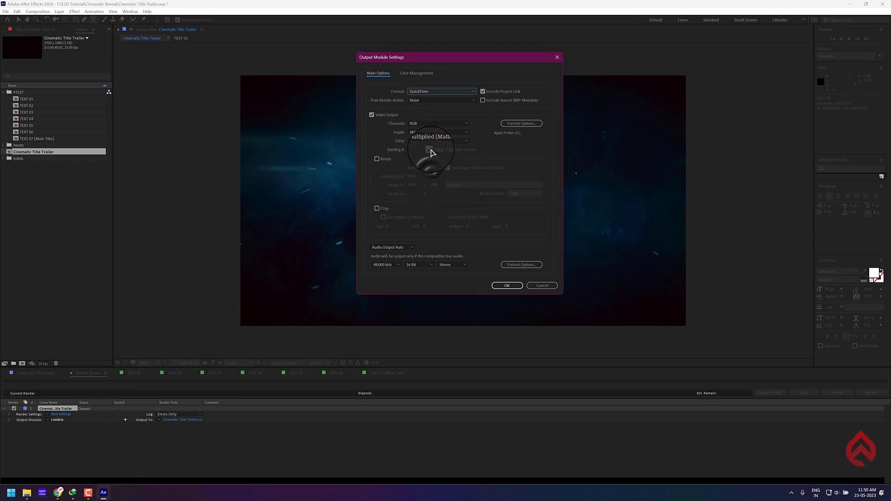
click(506, 286)
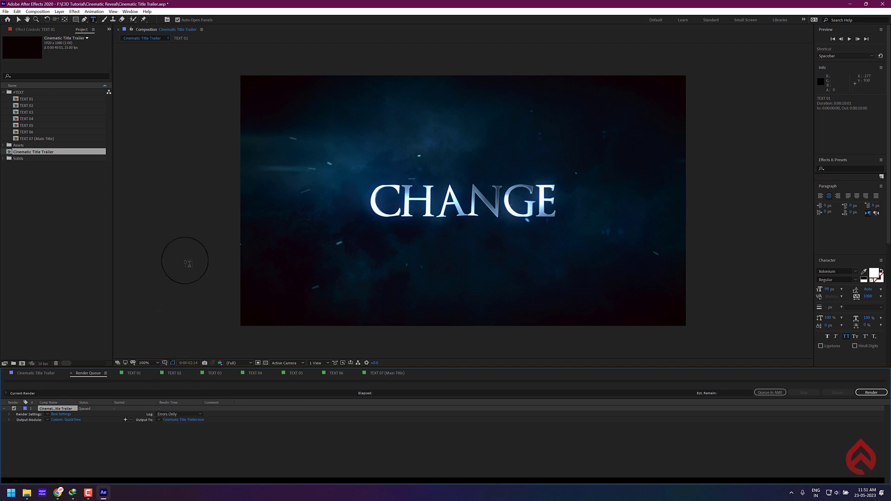
click(40, 12)
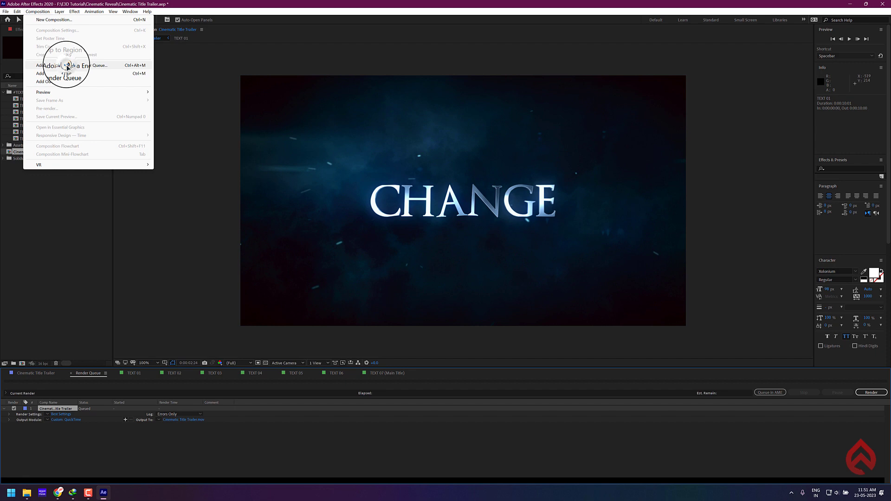
Send the trailer to the Media Encoder queue, removing older jobs and cancelling the Dynamic Link prompts
click(67, 67)
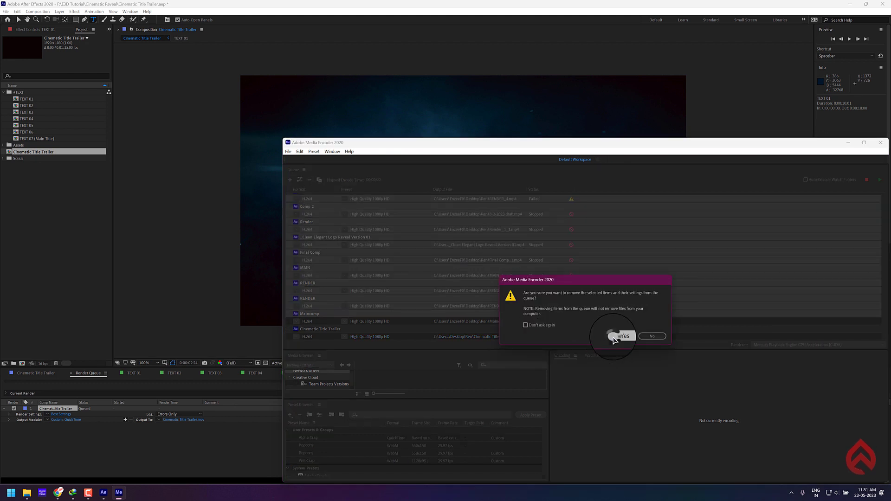
click(613, 336)
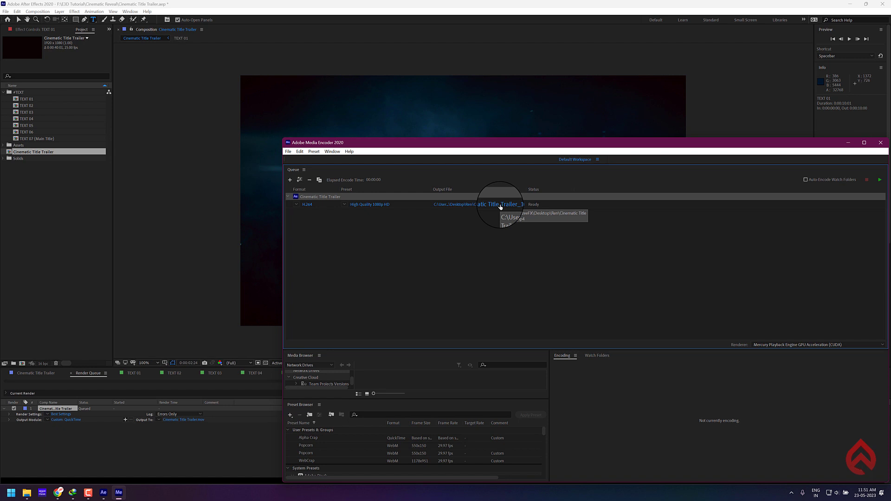
click(373, 206)
click(629, 333)
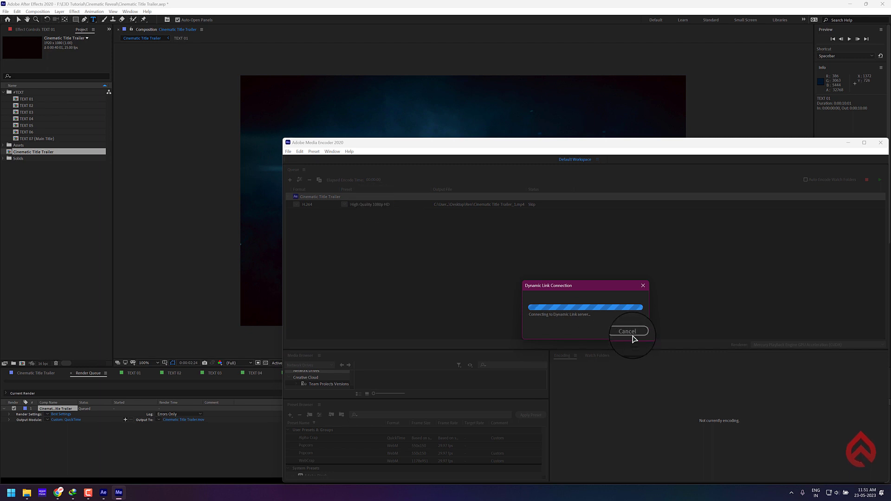
click(321, 250)
click(309, 205)
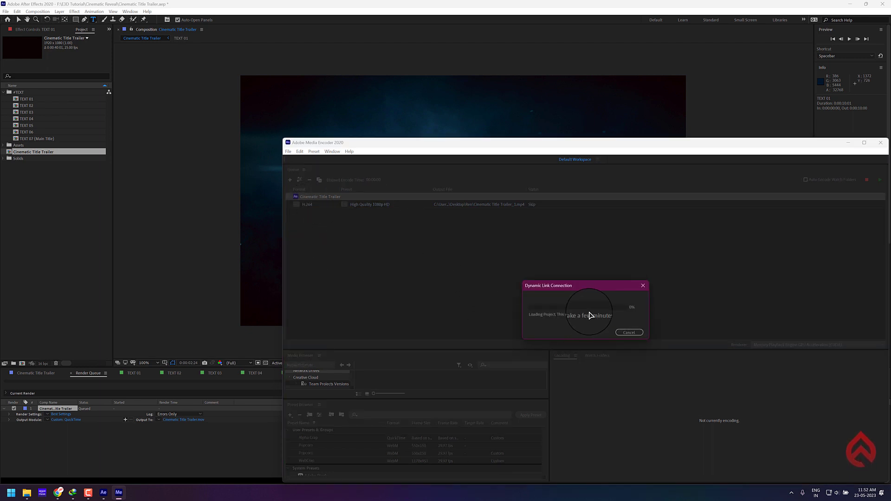
click(629, 332)
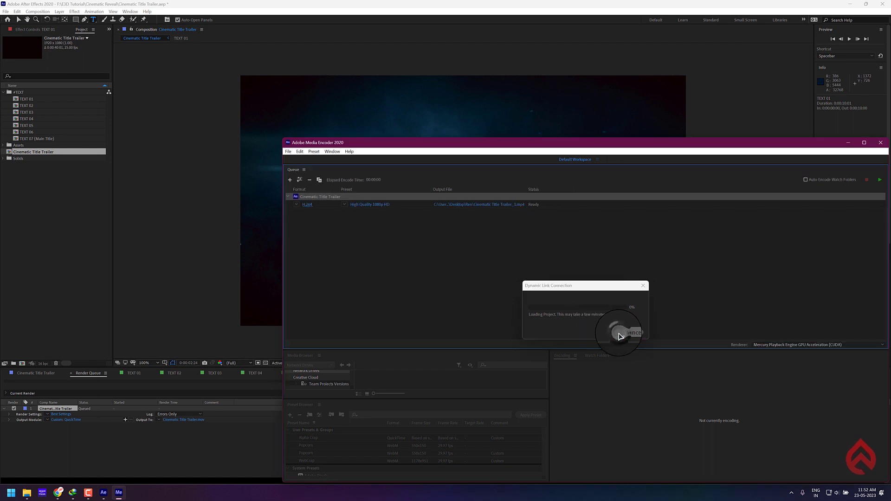
Keep the H.264 format and High Quality 1080p HD preset, then start the encoding queue
click(301, 205)
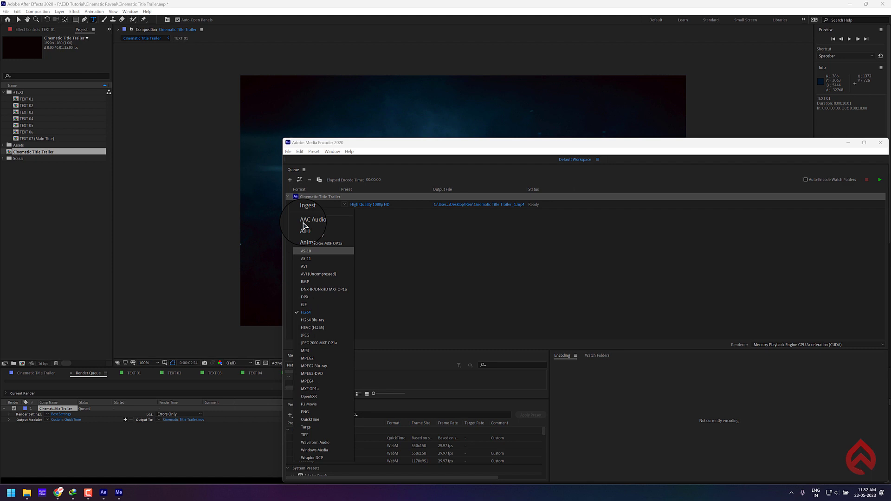
click(368, 229)
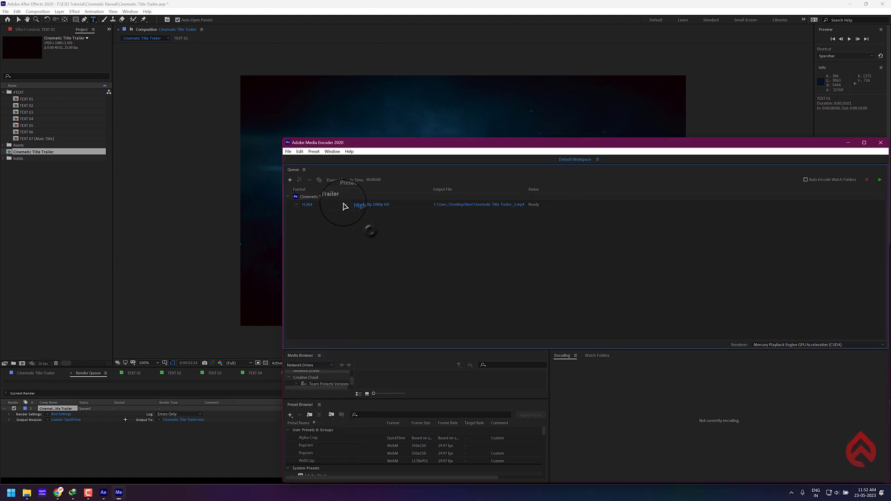
click(345, 204)
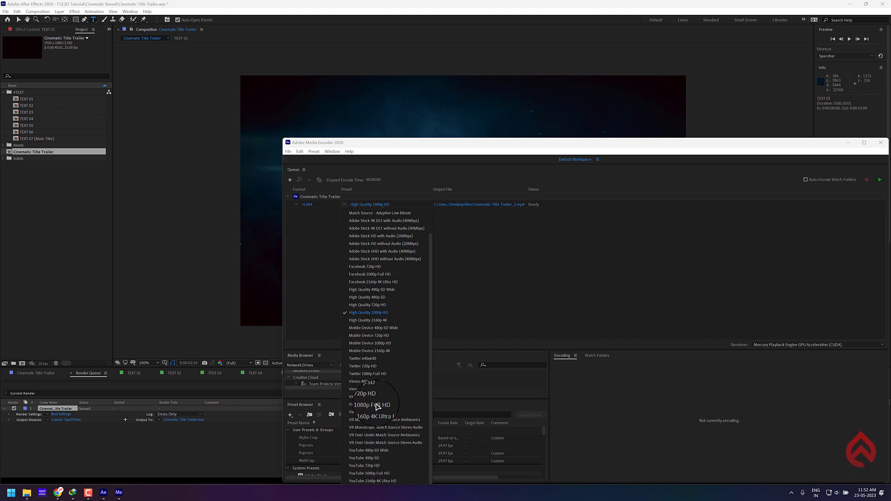
scroll(376, 381, up, 2)
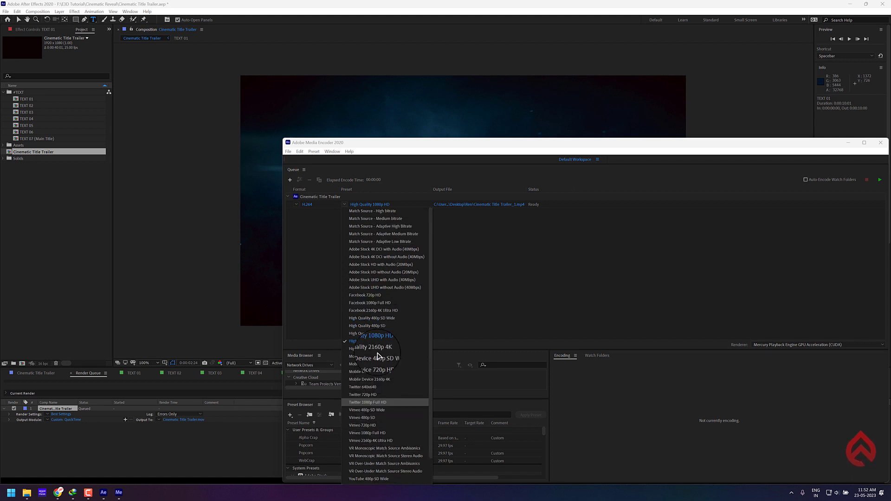
click(509, 211)
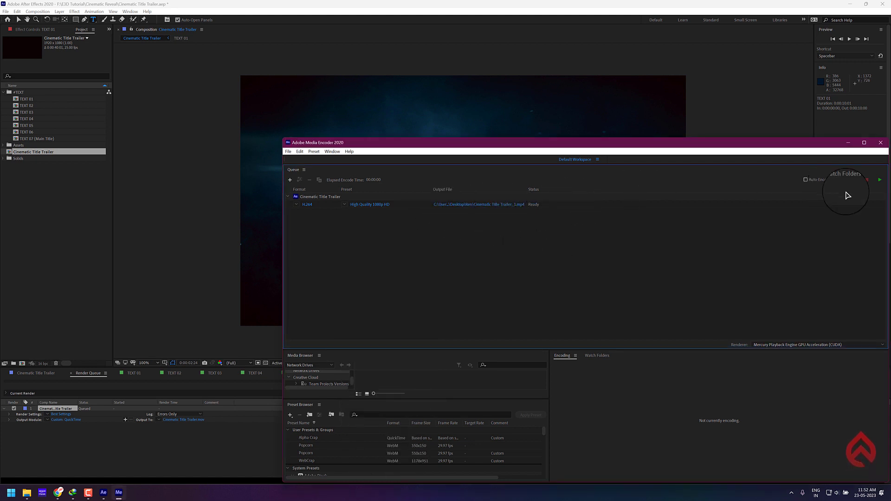
click(879, 180)
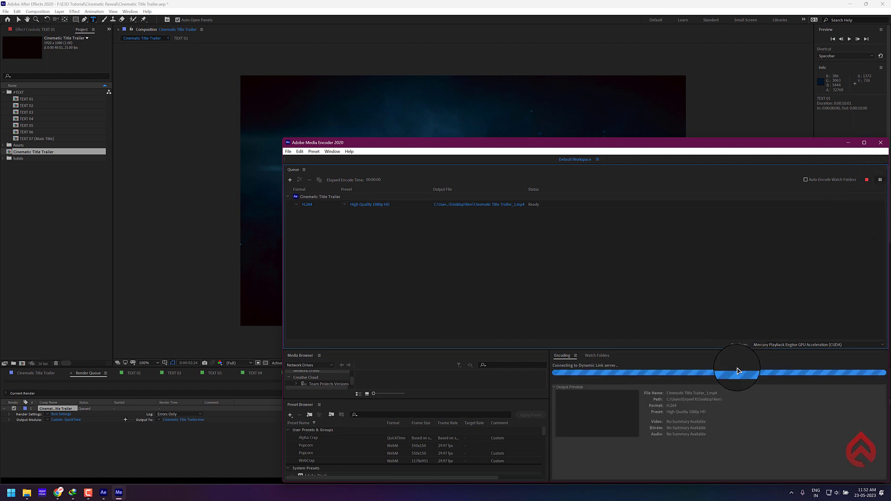